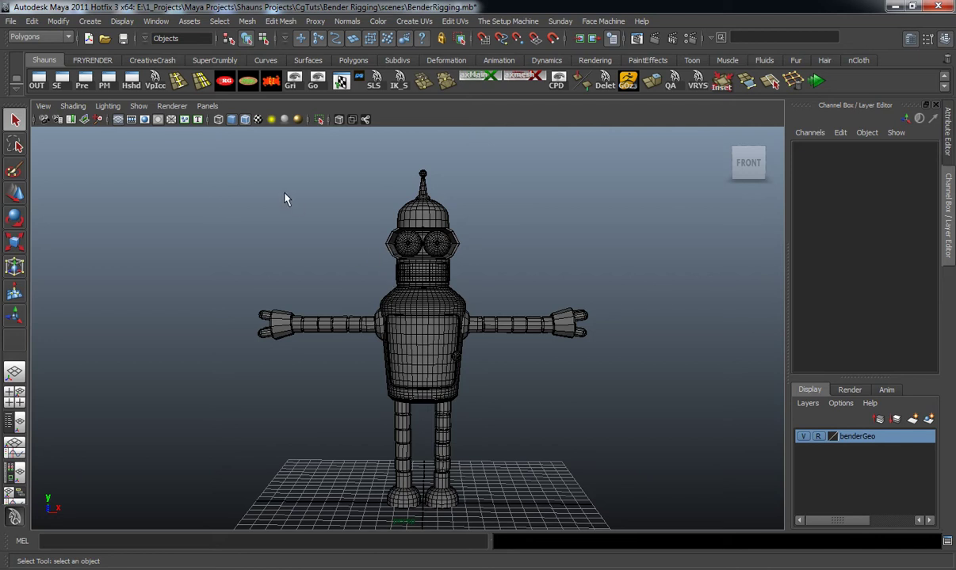
# - Inspect the robot's head from several angles, focusing on how the eyeballs sit inside the visor
pyautogui.keyDown('alt'); pyautogui.moveTo(358, 278); pyautogui.dragTo(377, 286); pyautogui.keyUp('alt')
pyautogui.scroll(5, 399, 263)
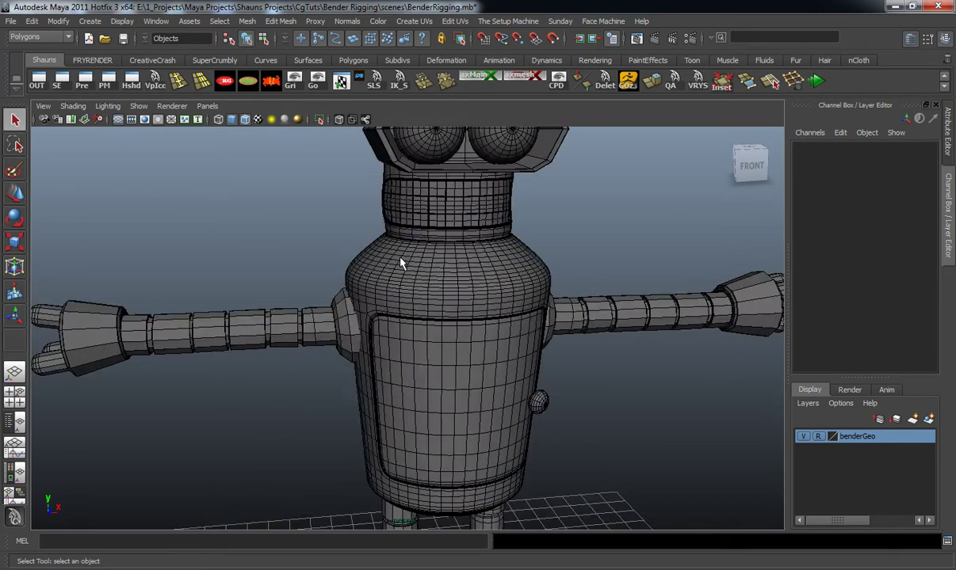
pyautogui.keyDown('alt'); pyautogui.moveTo(401, 263); pyautogui.dragTo(370, 401, button='middle'); pyautogui.keyUp('alt')
pyautogui.scroll(4, 370, 402)
pyautogui.keyDown('alt'); pyautogui.moveTo(370, 400); pyautogui.dragTo(401, 356); pyautogui.keyUp('alt')
pyautogui.keyDown('alt'); pyautogui.moveTo(401, 357); pyautogui.dragTo(335, 359, button='middle'); pyautogui.keyUp('alt')
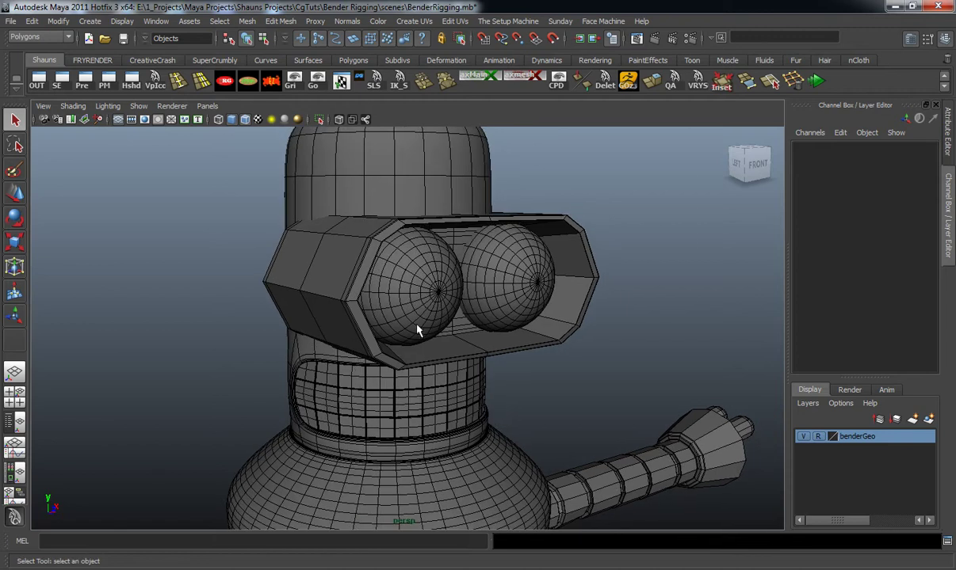
pyautogui.keyDown('alt'); pyautogui.moveTo(491, 287); pyautogui.dragTo(401, 269); pyautogui.keyUp('alt')
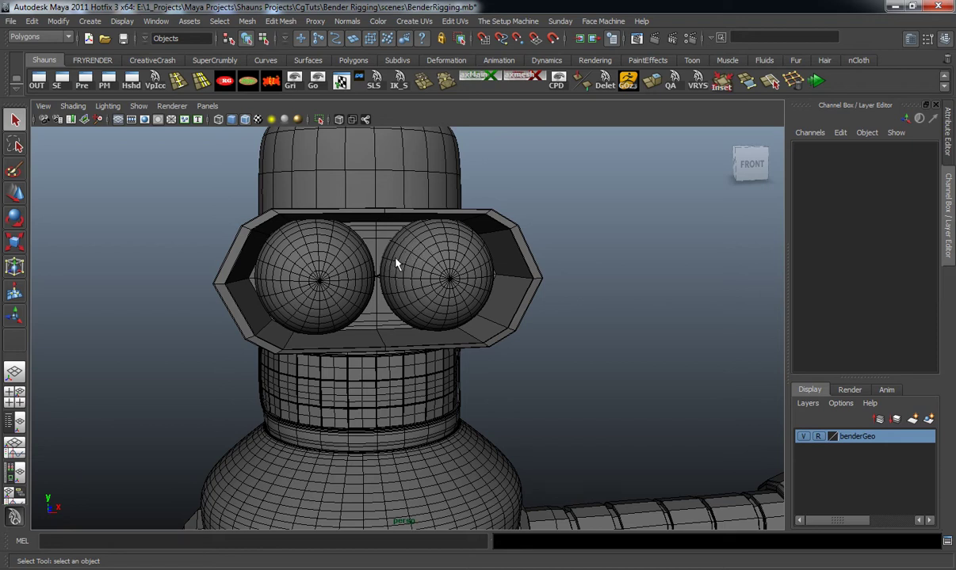
pyautogui.keyDown('alt'); pyautogui.moveTo(418, 273); pyautogui.dragTo(403, 254); pyautogui.keyUp('alt')
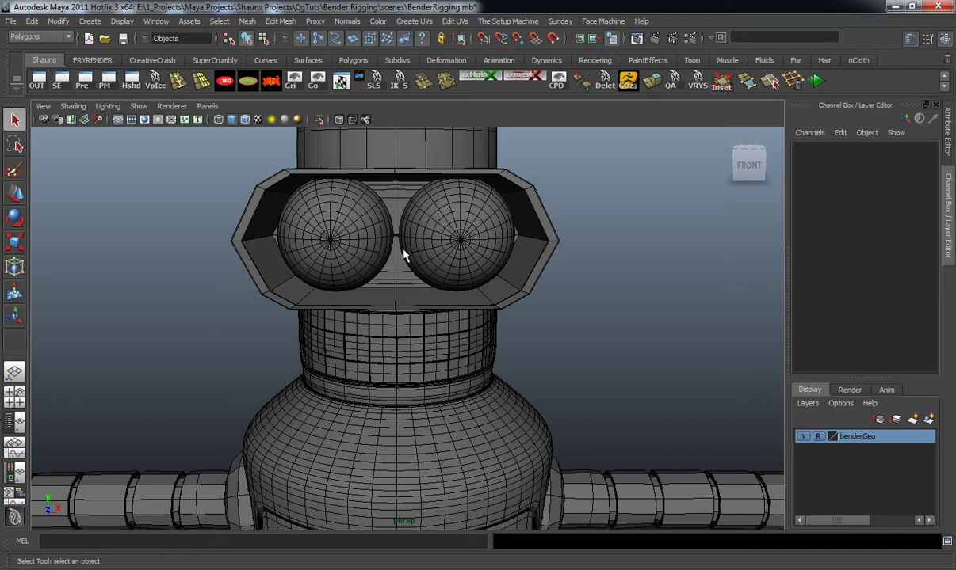
pyautogui.moveTo(319, 238)
pyautogui.keyDown('alt'); pyautogui.mouseDown()
pyautogui.moveTo(320, 247)
pyautogui.moveTo(317, 236)
pyautogui.mouseUp(); pyautogui.keyUp('alt')
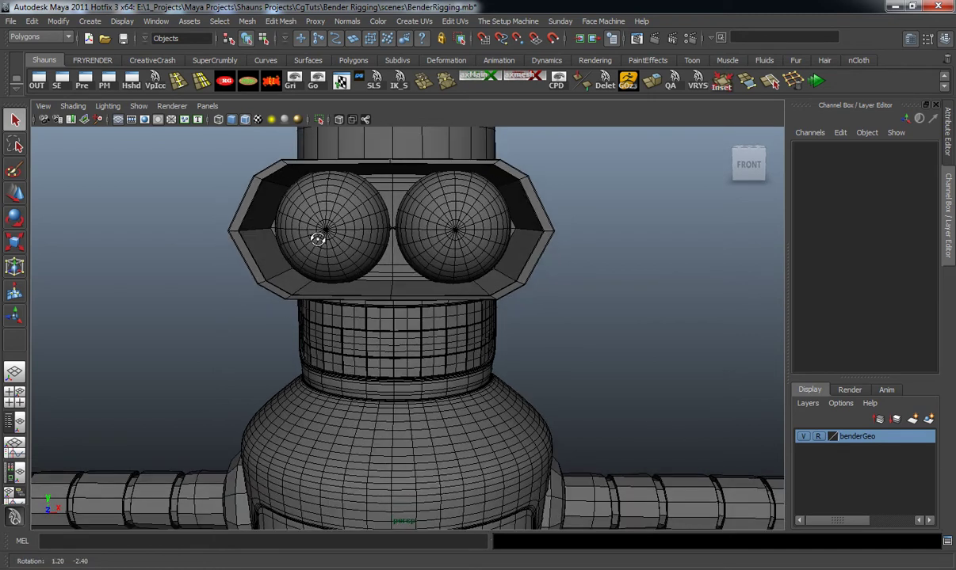
# - Try to create a NURBS sphere over the robot's left eye in the front view
pyautogui.click(126, 24)
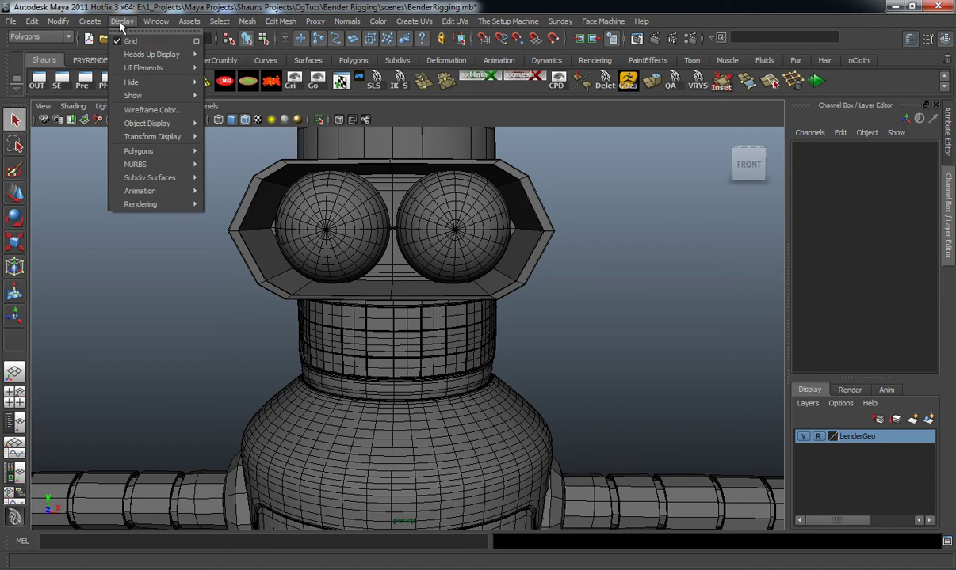
pyautogui.moveTo(90, 21)
pyautogui.moveTo(102, 42)
pyautogui.click(240, 48)
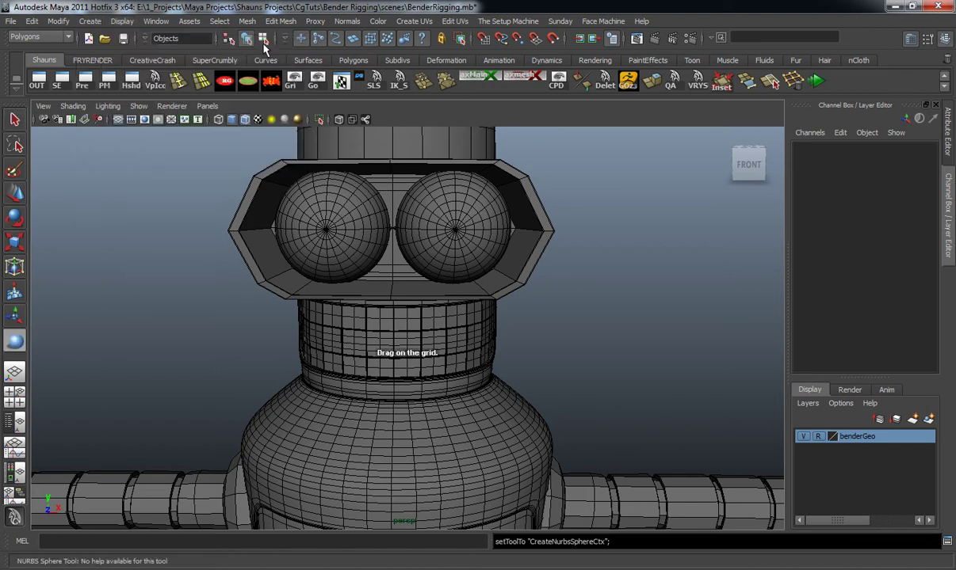
pyautogui.press('space')
pyautogui.press('space')
pyautogui.keyDown('alt'); pyautogui.moveTo(448, 219); pyautogui.dragTo(466, 364, button='middle'); pyautogui.keyUp('alt')
pyautogui.scroll(5, 466, 365)
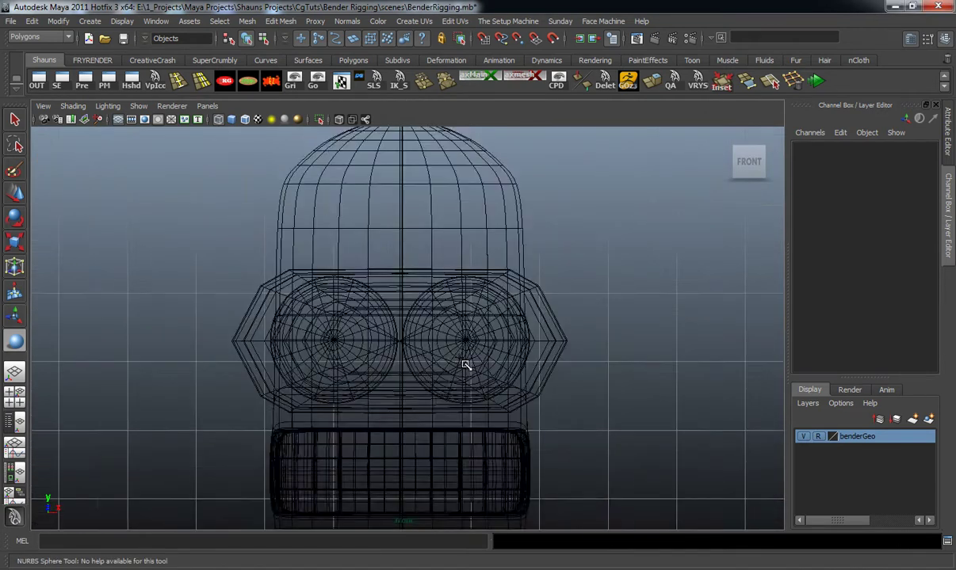
pyautogui.scroll(3, 466, 365)
pyautogui.click(515, 399)
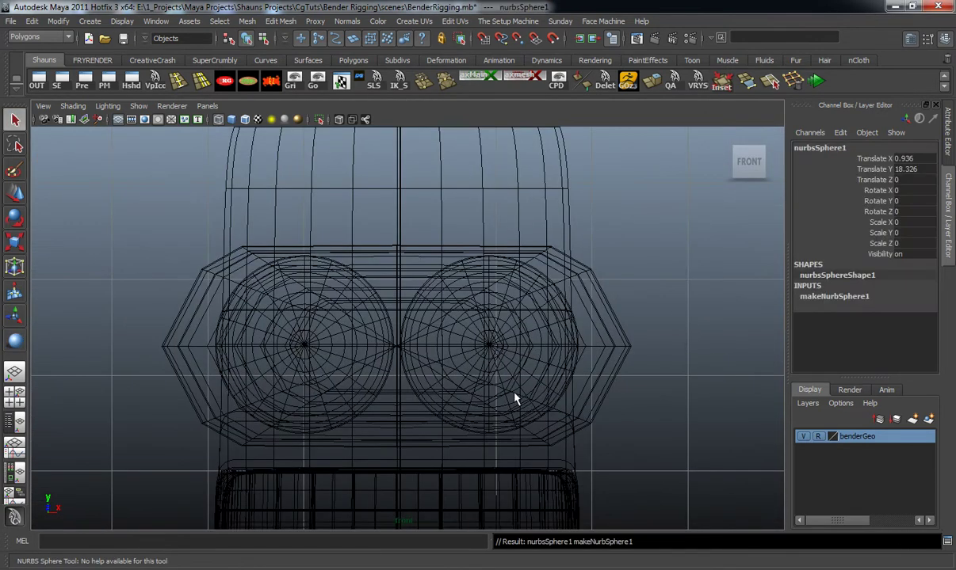
pyautogui.click(137, 105)
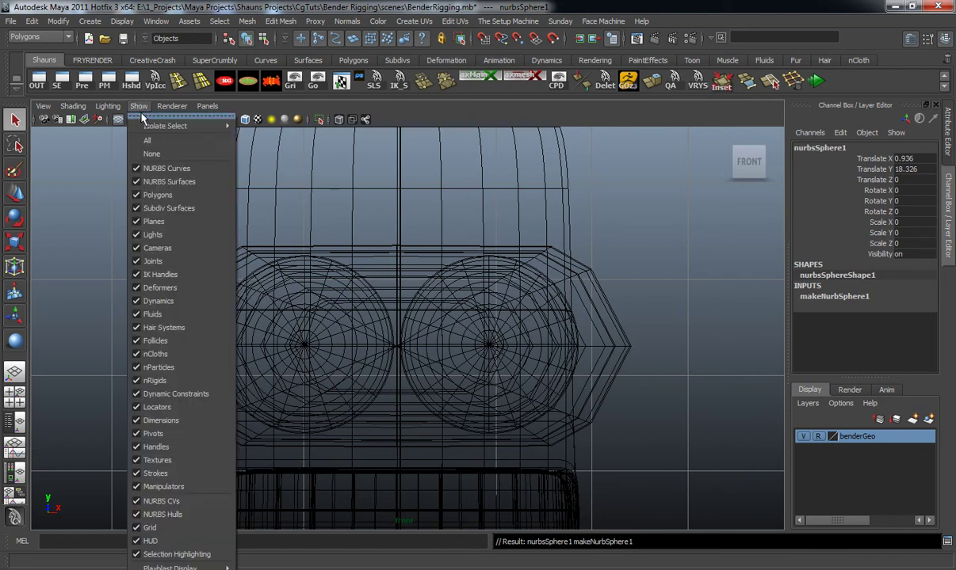
pyautogui.press('Escape')
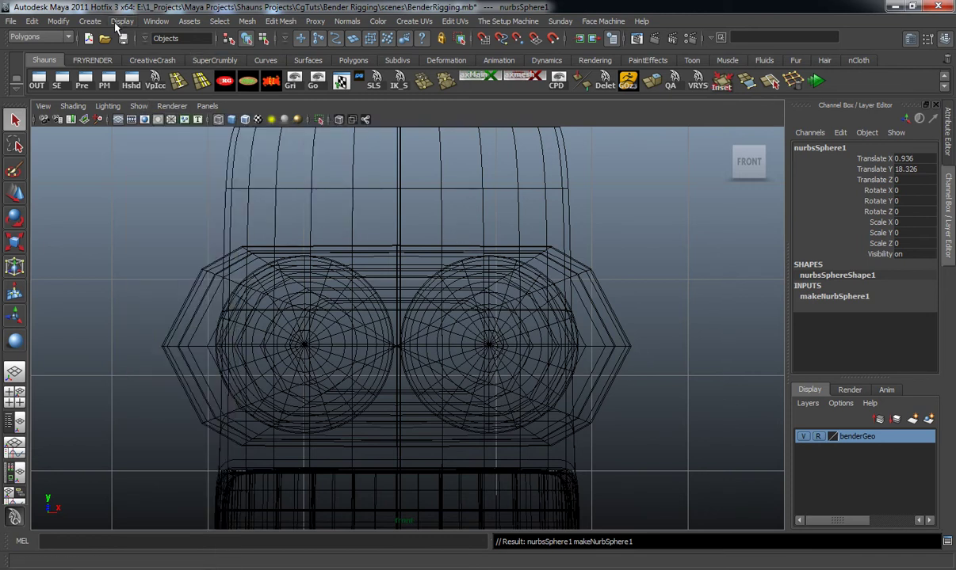
# - Draw a NURBS sphere with a radius of about 6.053 on the perspective grid and raise it to about Y 14.566
pyautogui.click(122, 22)
pyautogui.moveTo(100, 38)
pyautogui.click(219, 46)
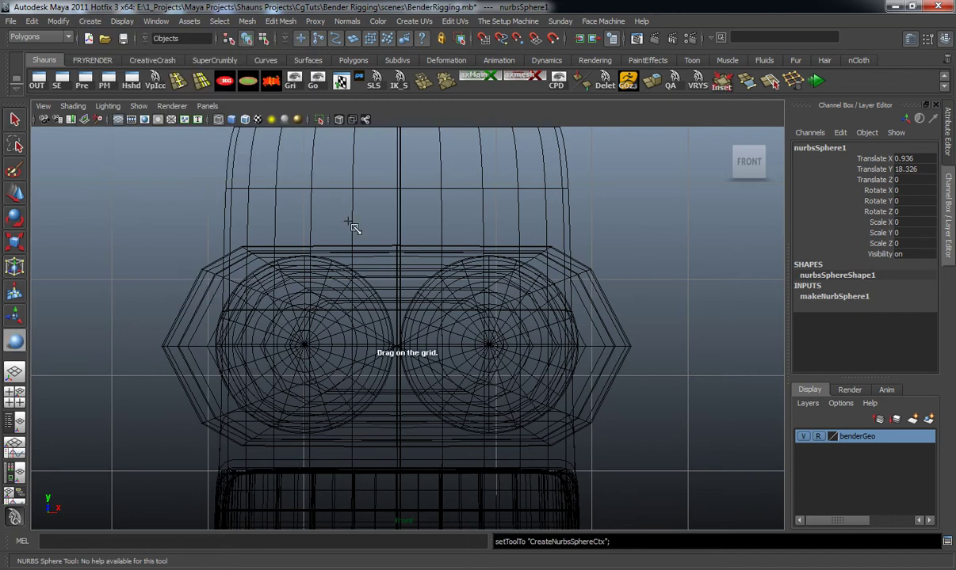
pyautogui.press('space')
pyautogui.press('space')
pyautogui.scroll(-5, 450, 322)
pyautogui.keyDown('alt'); pyautogui.moveTo(420, 369); pyautogui.dragTo(434, 444); pyautogui.keyUp('alt')
pyautogui.keyDown('alt'); pyautogui.moveTo(404, 421); pyautogui.dragTo(394, 324, button='middle'); pyautogui.keyUp('alt')
pyautogui.moveTo(412, 382); pyautogui.dragTo(495, 436)
pyautogui.keyDown('alt'); pyautogui.moveTo(496, 435); pyautogui.dragTo(467, 386); pyautogui.keyUp('alt')
pyautogui.press('w')
pyautogui.moveTo(400, 416); pyautogui.dragTo(423, 309)
# - Rotate the sphere to -90 on Y and 90 on X so its poles point sideways
pyautogui.press('e')
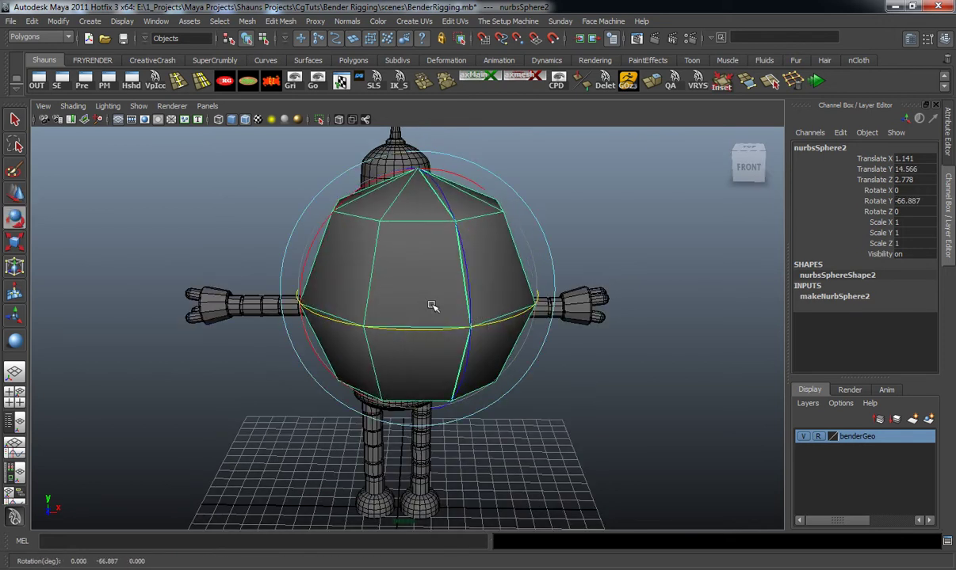
pyautogui.click(910, 198)
pyautogui.write('-90')
pyautogui.press('Return')
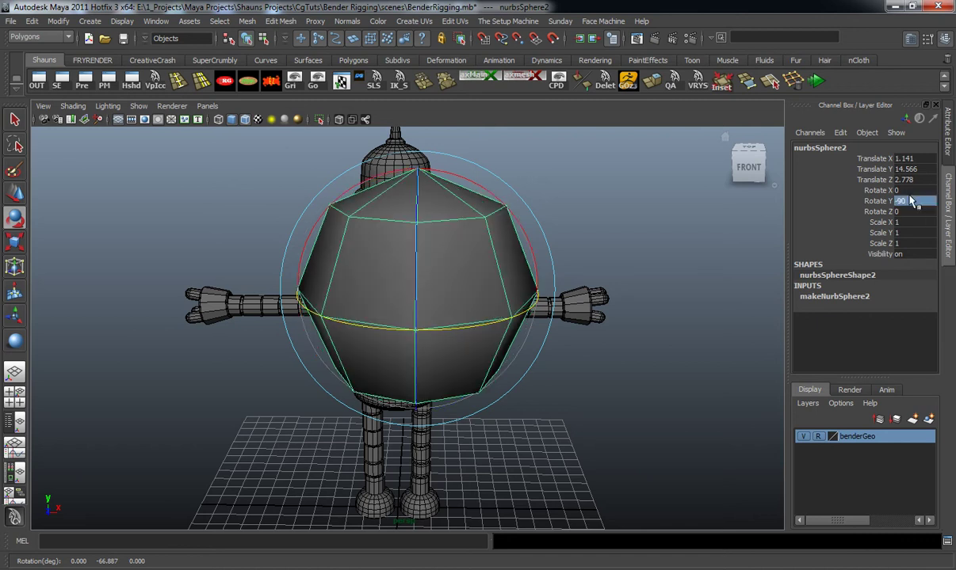
pyautogui.keyDown('alt'); pyautogui.moveTo(410, 198); pyautogui.dragTo(495, 190); pyautogui.keyUp('alt')
pyautogui.keyDown('alt'); pyautogui.moveTo(477, 250); pyautogui.dragTo(573, 241); pyautogui.keyUp('alt')
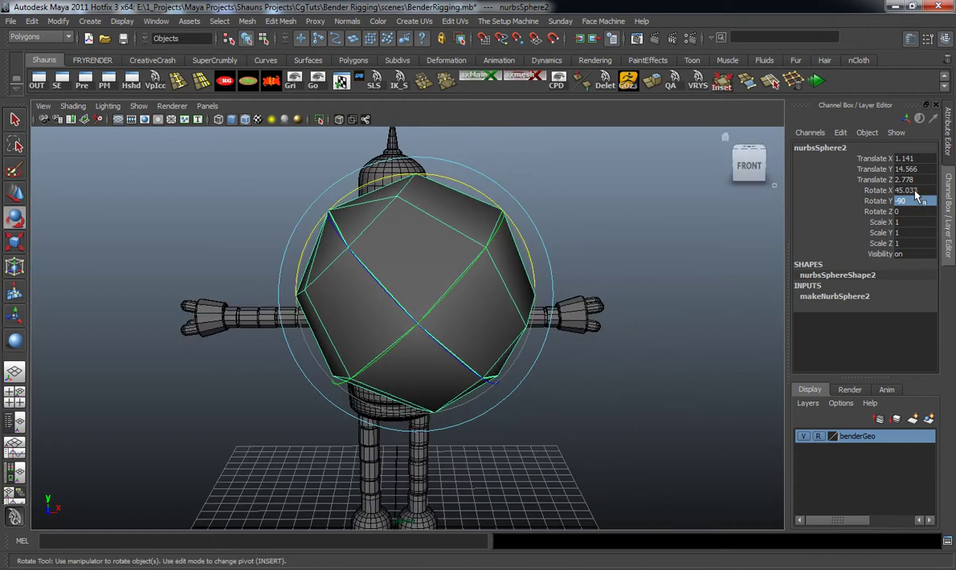
pyautogui.click(920, 190)
pyautogui.write('90')
pyautogui.press('Return')
# - Cut the sphere open by setting its start sweep to about 51.566 and its end sweep to about 316.455
pyautogui.keyDown('alt'); pyautogui.moveTo(348, 251); pyautogui.dragTo(427, 255); pyautogui.keyUp('alt')
pyautogui.click(824, 297)
pyautogui.click(875, 316)
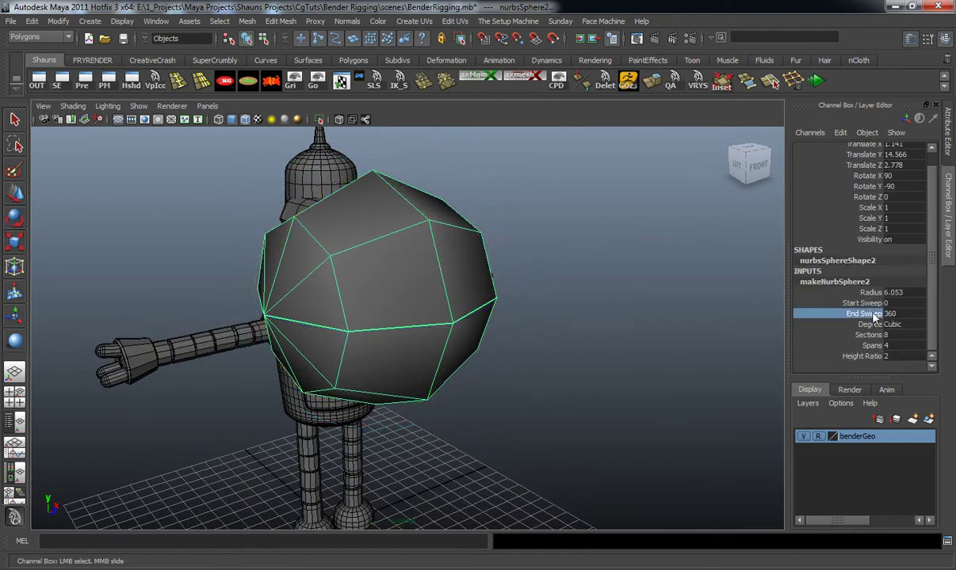
pyautogui.moveTo(675, 326); pyautogui.dragTo(649, 314, button='middle')
pyautogui.click(817, 303)
# - Scale the opened sphere down uniformly to about 0.345
pyautogui.press('w')
pyautogui.moveTo(426, 311); pyautogui.dragTo(383, 298)
pyautogui.keyDown('alt'); pyautogui.moveTo(384, 299); pyautogui.dragTo(293, 309); pyautogui.keyUp('alt')
pyautogui.keyDown('alt'); pyautogui.moveTo(293, 309); pyautogui.dragTo(354, 333, button='middle'); pyautogui.keyUp('alt')
pyautogui.keyDown('alt'); pyautogui.moveTo(353, 334); pyautogui.dragTo(369, 327, button='right'); pyautogui.keyUp('alt')
pyautogui.keyDown('alt'); pyautogui.moveTo(369, 326); pyautogui.dragTo(379, 321); pyautogui.keyUp('alt')
pyautogui.moveTo(523, 326)
pyautogui.mouseDown()
pyautogui.moveTo(497, 327)
pyautogui.moveTo(519, 328)
pyautogui.mouseUp()
pyautogui.press('r')
pyautogui.moveTo(432, 324); pyautogui.dragTo(268, 317)
pyautogui.hotkey('ctrl', 'z')
pyautogui.moveTo(439, 327); pyautogui.dragTo(245, 318)
# - Move the sphere over the robot's left eye, to about X 0.904, Y 18.331, Z 2.402
pyautogui.keyDown('alt'); pyautogui.moveTo(323, 324); pyautogui.dragTo(413, 330); pyautogui.keyUp('alt')
pyautogui.press('w')
pyautogui.moveTo(298, 321); pyautogui.dragTo(287, 348)
pyautogui.keyDown('alt'); pyautogui.moveTo(330, 345); pyautogui.dragTo(312, 356, button='middle'); pyautogui.keyUp('alt')
pyautogui.keyDown('alt'); pyautogui.moveTo(313, 356); pyautogui.dragTo(326, 343, button='right'); pyautogui.keyUp('alt')
pyautogui.keyDown('alt'); pyautogui.moveTo(327, 343); pyautogui.dragTo(340, 342); pyautogui.keyUp('alt')
pyautogui.moveTo(436, 279); pyautogui.dragTo(426, 118)
pyautogui.keyDown('alt'); pyautogui.moveTo(431, 149); pyautogui.dragTo(434, 234, button='middle'); pyautogui.keyUp('alt')
pyautogui.keyDown('alt'); pyautogui.moveTo(434, 235); pyautogui.dragTo(431, 255, button='right'); pyautogui.keyUp('alt')
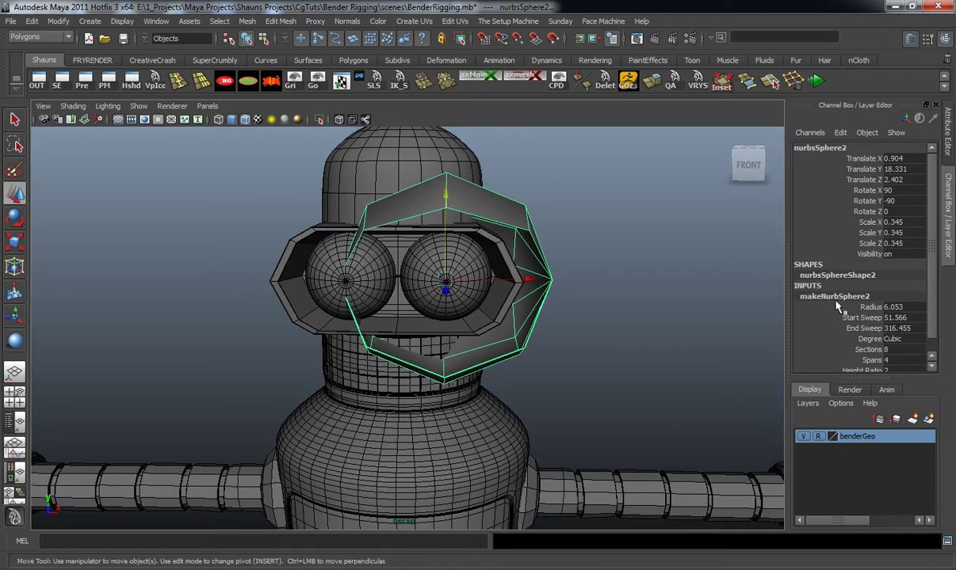
pyautogui.scroll(-1, 863, 319)
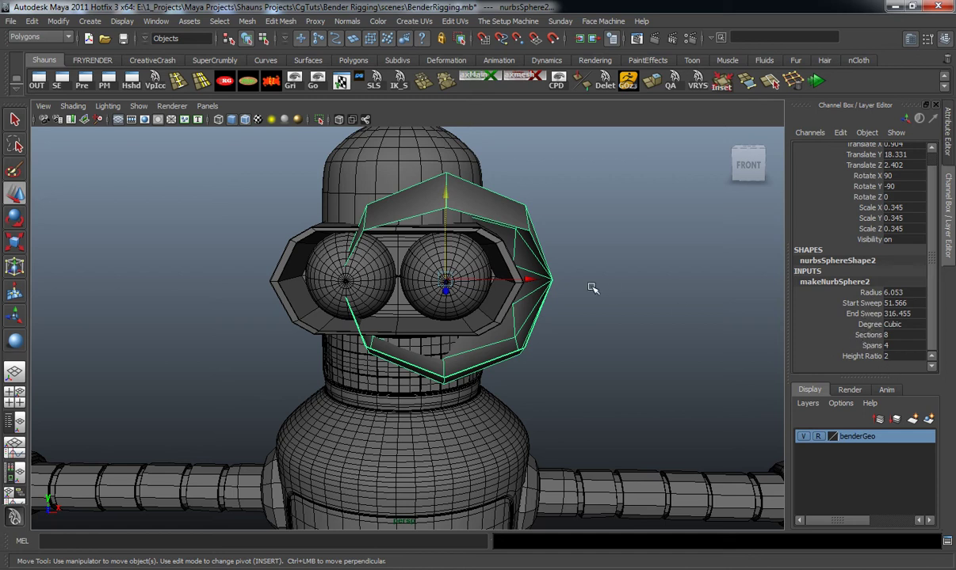
# - Scale the sphere down uniformly to about 0.158, close to the size of the eyeball
pyautogui.keyDown('alt'); pyautogui.moveTo(615, 296); pyautogui.dragTo(620, 314, button='middle'); pyautogui.keyUp('alt')
pyautogui.keyDown('alt'); pyautogui.moveTo(621, 314); pyautogui.dragTo(610, 328, button='right'); pyautogui.keyUp('alt')
pyautogui.keyDown('alt'); pyautogui.moveTo(611, 328); pyautogui.dragTo(610, 335, button='middle'); pyautogui.keyUp('alt')
pyautogui.press('r')
pyautogui.moveTo(482, 310); pyautogui.dragTo(307, 291)
pyautogui.keyDown('alt'); pyautogui.moveTo(336, 305); pyautogui.dragTo(485, 324, button='right'); pyautogui.keyUp('alt')
pyautogui.moveTo(484, 324)
pyautogui.keyDown('alt'); pyautogui.mouseDown()
pyautogui.moveTo(419, 354)
pyautogui.moveTo(478, 367)
pyautogui.moveTo(491, 342)
pyautogui.moveTo(474, 321)
pyautogui.mouseUp(); pyautogui.keyUp('alt')
# - Move the sphere back around the left eyeball, to about X 0.914, Y 18.405, Z 2.075
pyautogui.press('w')
pyautogui.moveTo(386, 281); pyautogui.dragTo(207, 295)
pyautogui.keyDown('alt'); pyautogui.moveTo(208, 295); pyautogui.dragTo(460, 299, button='middle'); pyautogui.keyUp('alt')
pyautogui.keyDown('alt'); pyautogui.moveTo(460, 299); pyautogui.dragTo(394, 313); pyautogui.keyUp('alt')
pyautogui.moveTo(475, 254)
pyautogui.keyDown('alt'); pyautogui.mouseDown(button='middle')
pyautogui.moveTo(503, 272)
pyautogui.moveTo(462, 252)
pyautogui.mouseUp(button='middle'); pyautogui.keyUp('alt')
pyautogui.moveTo(462, 252); pyautogui.dragTo(459, 225)
pyautogui.moveTo(539, 312); pyautogui.dragTo(556, 334)
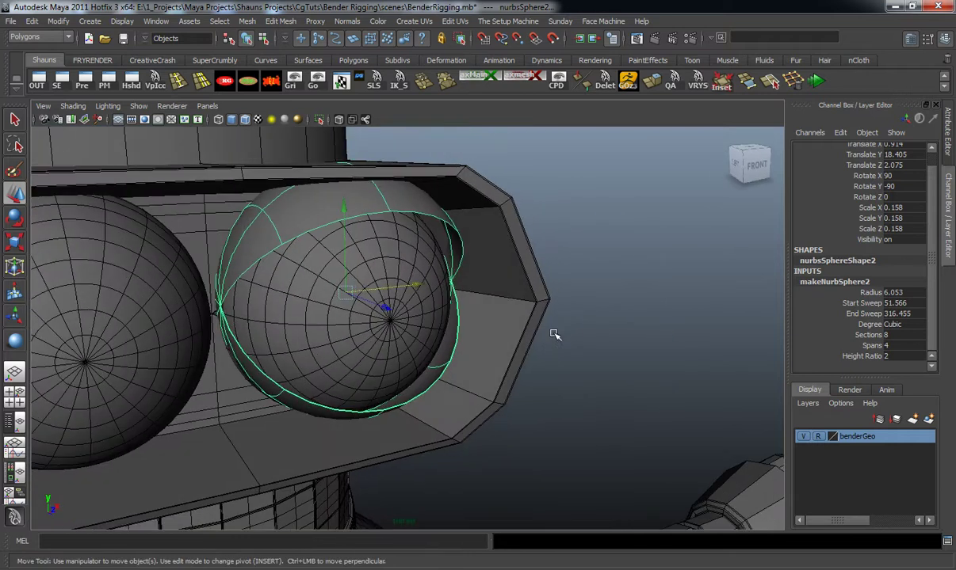
# - Fit the sphere more tightly around the eyeball with a scale of about 0.15, at about X 0.898, Y 18.328
pyautogui.press('r')
pyautogui.moveTo(346, 296)
pyautogui.mouseDown()
pyautogui.moveTo(239, 302)
pyautogui.moveTo(475, 301)
pyautogui.moveTo(356, 306)
pyautogui.moveTo(355, 293)
pyautogui.moveTo(339, 293)
pyautogui.mouseUp()
pyautogui.press('w')
pyautogui.keyDown('alt'); pyautogui.moveTo(339, 293); pyautogui.dragTo(444, 245); pyautogui.keyUp('alt')
pyautogui.moveTo(320, 204); pyautogui.dragTo(319, 214)
pyautogui.press('e')
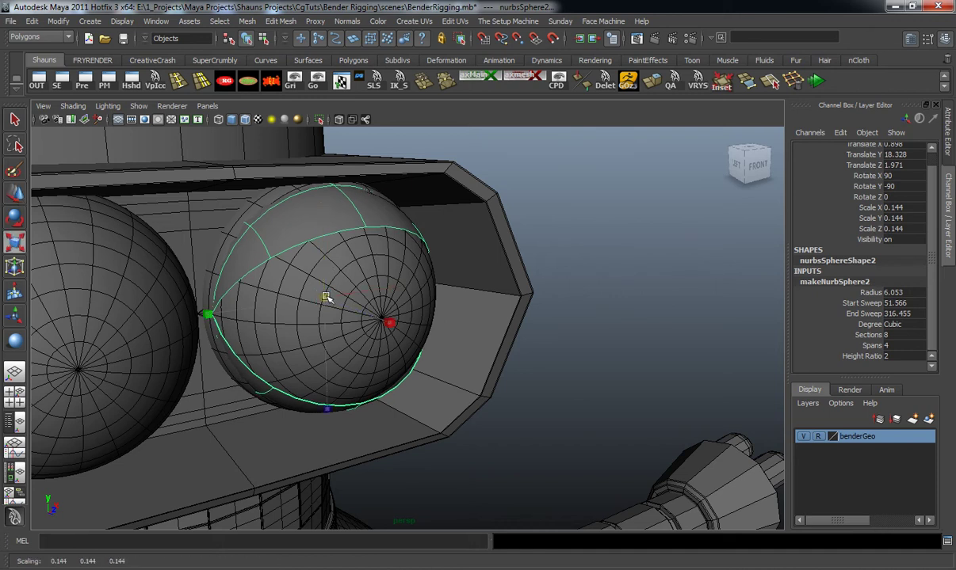
pyautogui.keyDown('alt'); pyautogui.moveTo(331, 299); pyautogui.dragTo(571, 341); pyautogui.keyUp('alt')
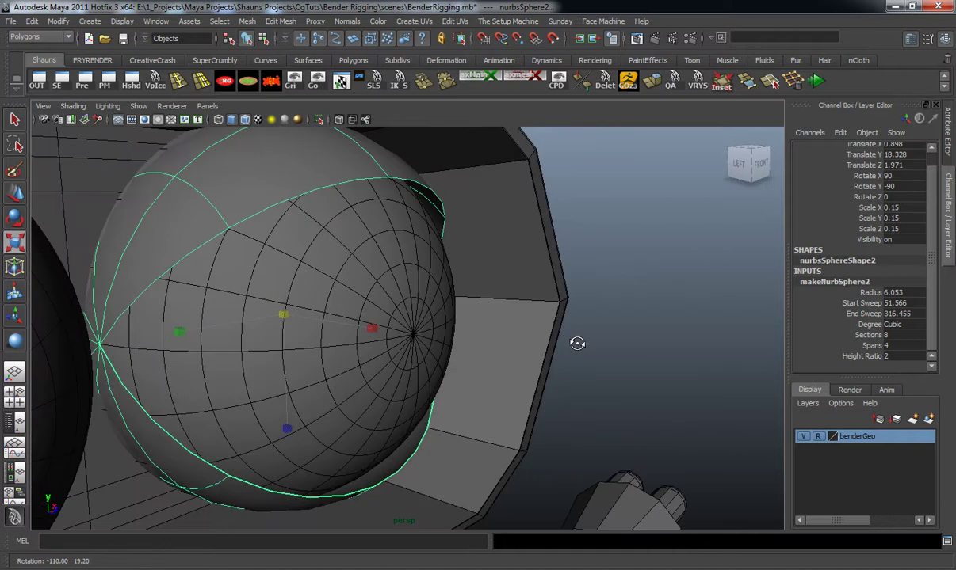
pyautogui.moveTo(380, 330)
pyautogui.keyDown('alt'); pyautogui.mouseDown()
pyautogui.moveTo(397, 339)
pyautogui.moveTo(277, 320)
pyautogui.moveTo(398, 329)
pyautogui.mouseUp(); pyautogui.keyUp('alt')
pyautogui.press('w')
# - Close the sphere by setting its start sweep to 0 and its end sweep to 360
pyautogui.click(850, 304)
pyautogui.moveTo(541, 302); pyautogui.dragTo(516, 315, button='middle')
pyautogui.keyDown('alt'); pyautogui.moveTo(498, 300); pyautogui.dragTo(323, 332); pyautogui.keyUp('alt')
pyautogui.press('w')
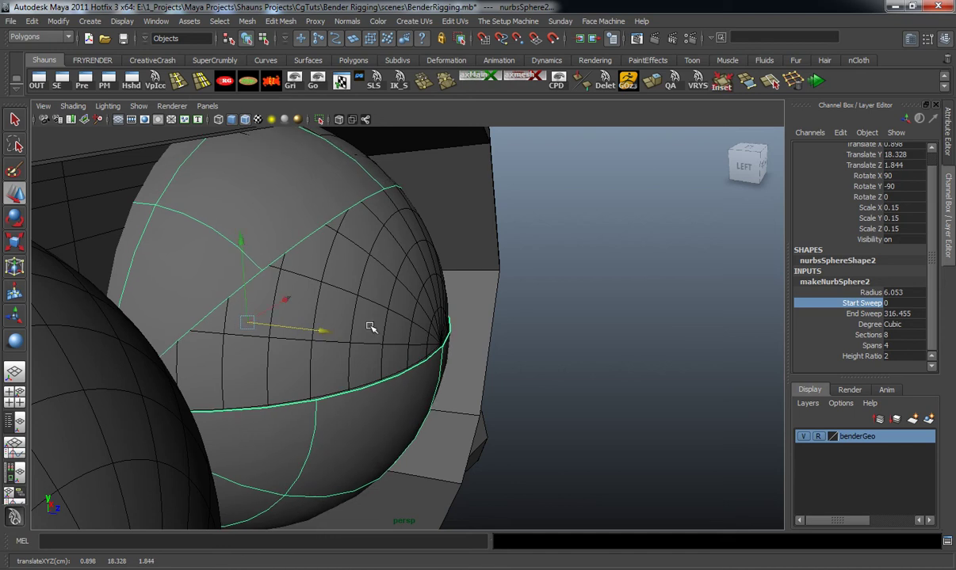
pyautogui.click(880, 314)
pyautogui.moveTo(785, 321); pyautogui.dragTo(597, 326, button='middle')
# - Enclose the left eyeball evenly by scaling the sphere to about 0.154 and moving it to about X 0.926, Y 18.317
pyautogui.keyDown('alt'); pyautogui.moveTo(598, 328); pyautogui.dragTo(453, 298); pyautogui.keyUp('alt')
pyautogui.press('w')
pyautogui.press('r')
pyautogui.moveTo(369, 300); pyautogui.dragTo(332, 292)
pyautogui.press('w')
pyautogui.moveTo(440, 293); pyautogui.dragTo(441, 293)
pyautogui.keyDown('alt'); pyautogui.moveTo(440, 295); pyautogui.dragTo(340, 270); pyautogui.keyUp('alt')
pyautogui.press('r')
pyautogui.press('w')
pyautogui.moveTo(352, 214); pyautogui.dragTo(352, 218)
pyautogui.moveTo(402, 259)
pyautogui.keyDown('alt'); pyautogui.mouseDown()
pyautogui.moveTo(362, 246)
pyautogui.moveTo(393, 254)
pyautogui.mouseUp(); pyautogui.keyUp('alt')
pyautogui.keyDown('alt'); pyautogui.moveTo(586, 347); pyautogui.dragTo(465, 345, button='right'); pyautogui.keyUp('alt')
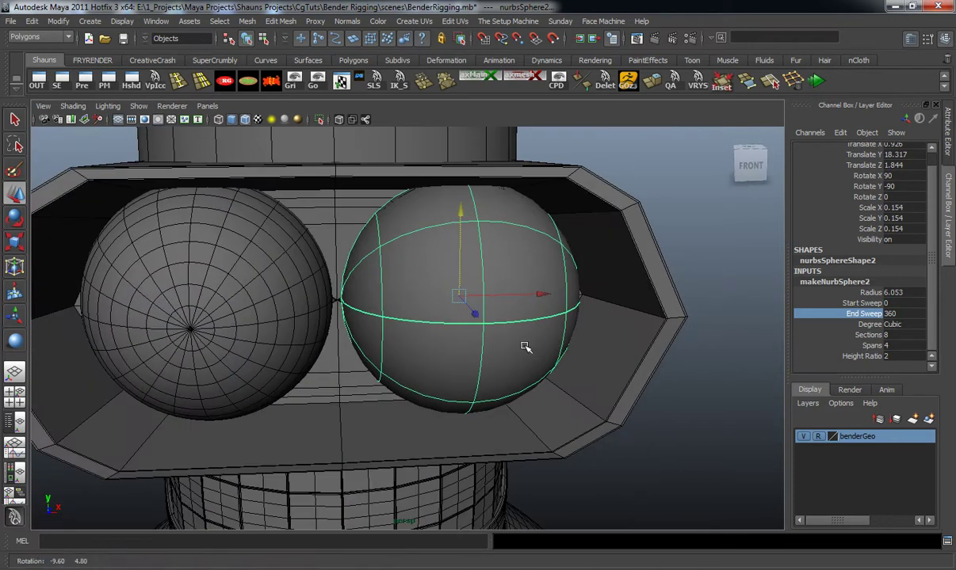
# - Open the upper eyelid by lowering the sphere's end sweep to about 274.056
pyautogui.moveTo(670, 320); pyautogui.dragTo(605, 329, button='middle')
pyautogui.keyDown('alt'); pyautogui.moveTo(604, 328); pyautogui.dragTo(495, 327); pyautogui.keyUp('alt')
pyautogui.keyDown('alt'); pyautogui.moveTo(495, 328); pyautogui.dragTo(503, 386, button='middle'); pyautogui.keyUp('alt')
pyautogui.scroll(4, 507, 392)
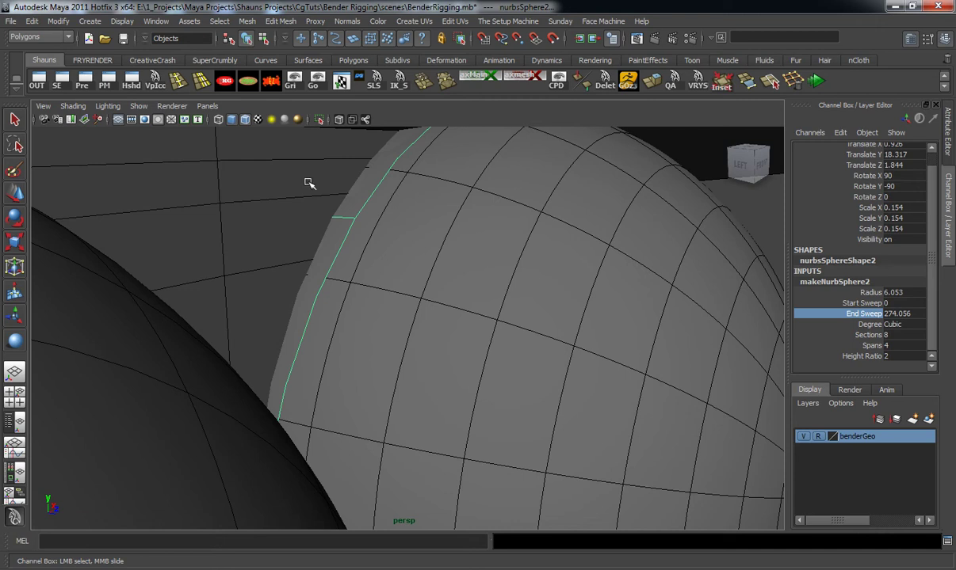
pyautogui.keyDown('alt'); pyautogui.moveTo(306, 192); pyautogui.dragTo(384, 269, button='right'); pyautogui.keyUp('alt')
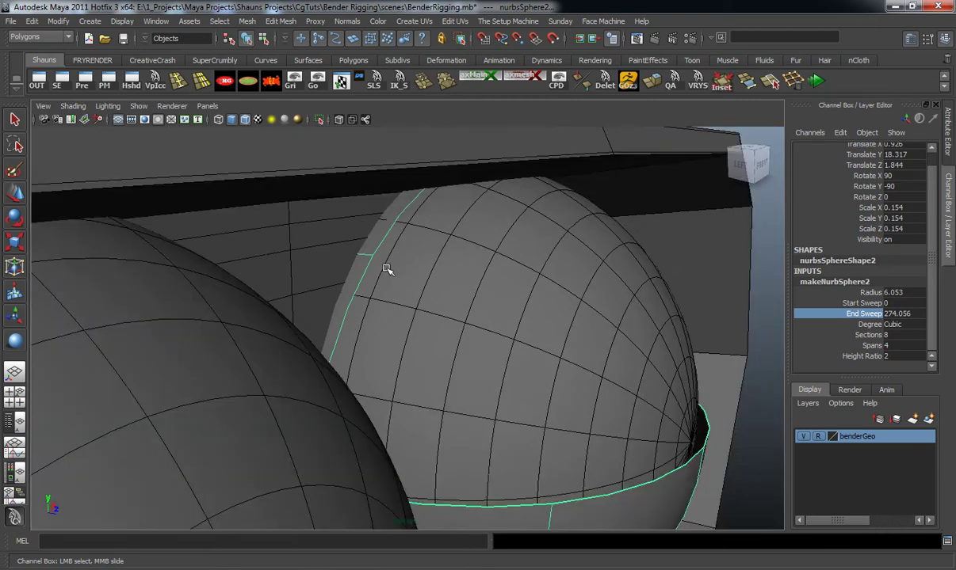
pyautogui.keyDown('alt'); pyautogui.moveTo(384, 269); pyautogui.dragTo(370, 175, button='middle'); pyautogui.keyUp('alt')
pyautogui.keyDown('alt'); pyautogui.moveTo(369, 175); pyautogui.dragTo(337, 209); pyautogui.keyUp('alt')
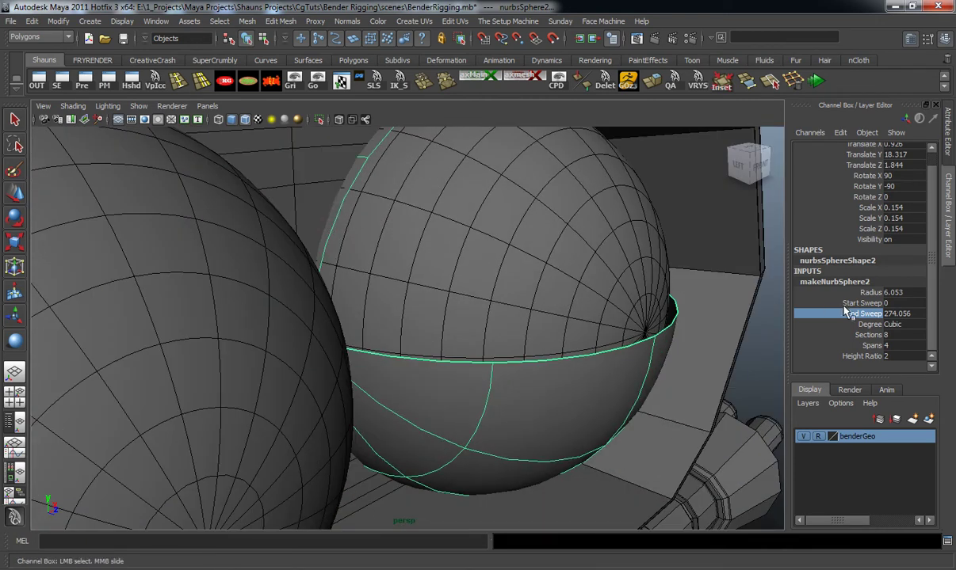
# - Raise the sphere's start sweep to open the lower eyelid, and deselect the sphere
pyautogui.click(861, 303)
pyautogui.moveTo(596, 281); pyautogui.dragTo(625, 286, button='middle')
pyautogui.keyDown('alt'); pyautogui.moveTo(625, 286); pyautogui.dragTo(598, 289); pyautogui.keyUp('alt')
pyautogui.moveTo(598, 288); pyautogui.dragTo(610, 295, button='middle')
pyautogui.keyDown('alt'); pyautogui.moveTo(611, 296); pyautogui.dragTo(504, 301); pyautogui.keyUp('alt')
pyautogui.scroll(-7, 503, 300)
pyautogui.keyDown('alt'); pyautogui.moveTo(503, 300); pyautogui.dragTo(511, 266, button='middle'); pyautogui.keyUp('alt')
pyautogui.keyDown('alt'); pyautogui.moveTo(511, 266); pyautogui.dragTo(503, 271); pyautogui.keyUp('alt')
pyautogui.click(101, 260)
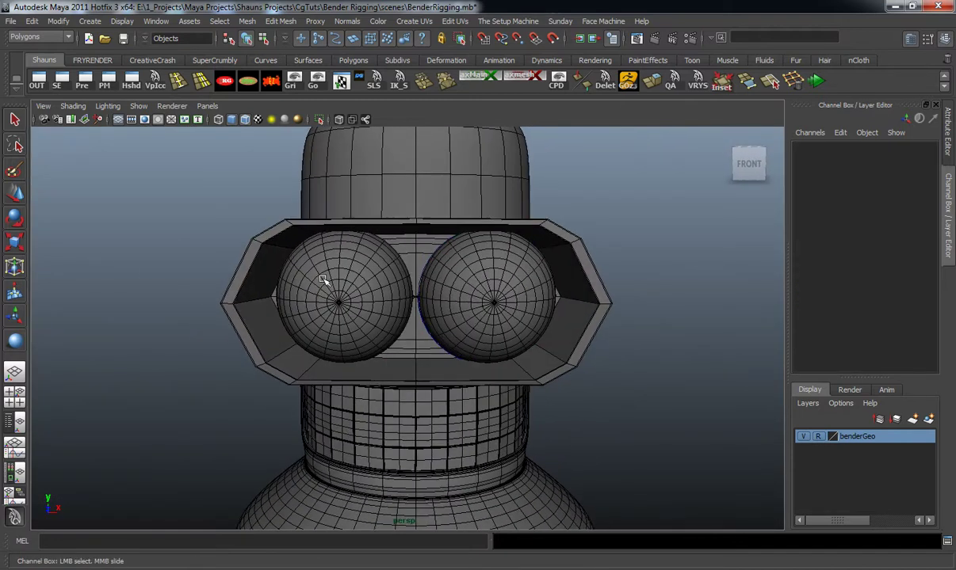
# - Draw a second NURBS sphere on the perspective grid and move it to the head, at about X 0.338, Y 16.832, Z -0.709
pyautogui.click(91, 21)
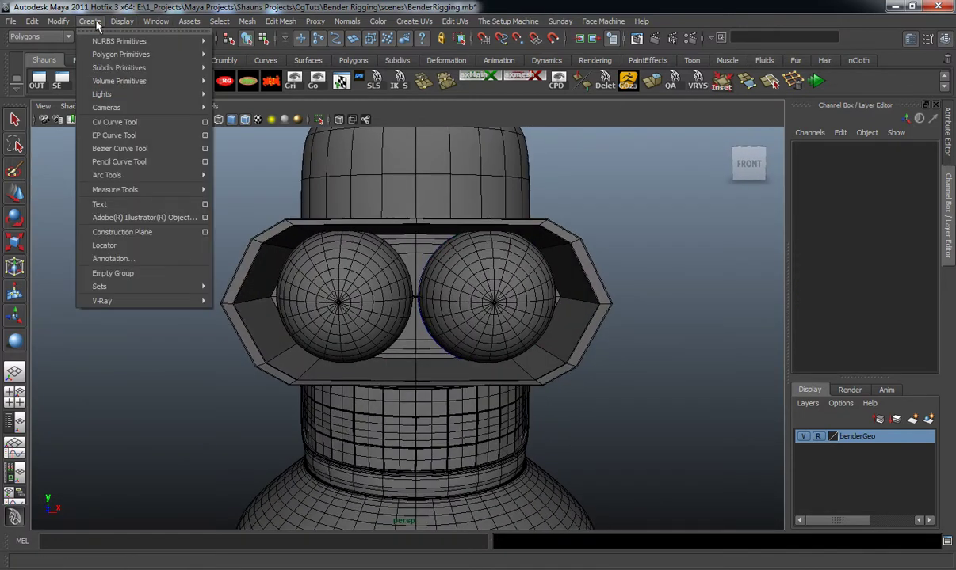
pyautogui.moveTo(98, 44)
pyautogui.click(233, 46)
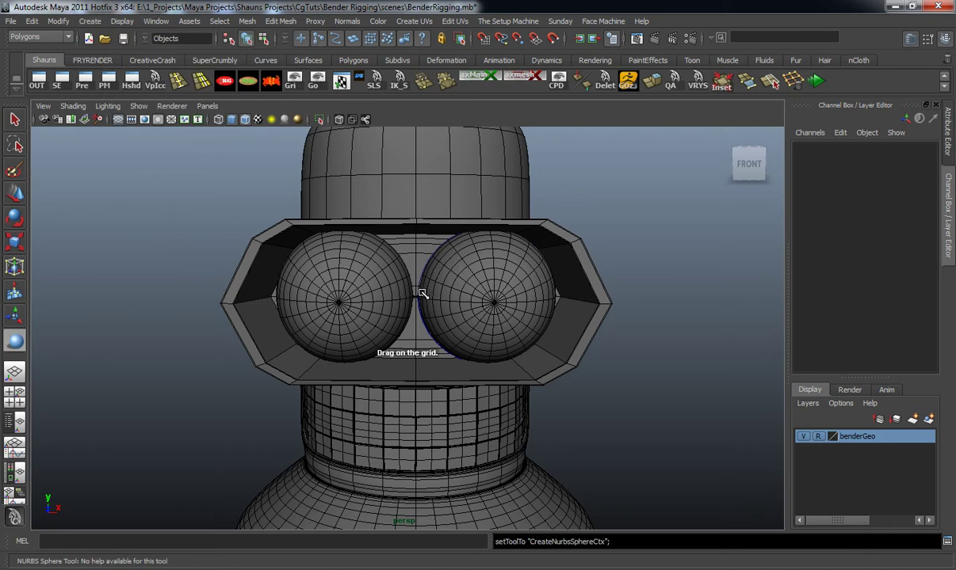
pyautogui.scroll(-5, 423, 299)
pyautogui.keyDown('alt'); pyautogui.moveTo(426, 311); pyautogui.dragTo(421, 393); pyautogui.keyUp('alt')
pyautogui.keyDown('alt'); pyautogui.moveTo(439, 421); pyautogui.dragTo(442, 375, button='middle'); pyautogui.keyUp('alt')
pyautogui.moveTo(496, 435); pyautogui.dragTo(532, 462)
pyautogui.moveTo(502, 399); pyautogui.dragTo(524, 132)
pyautogui.moveTo(594, 222); pyautogui.dragTo(480, 223)
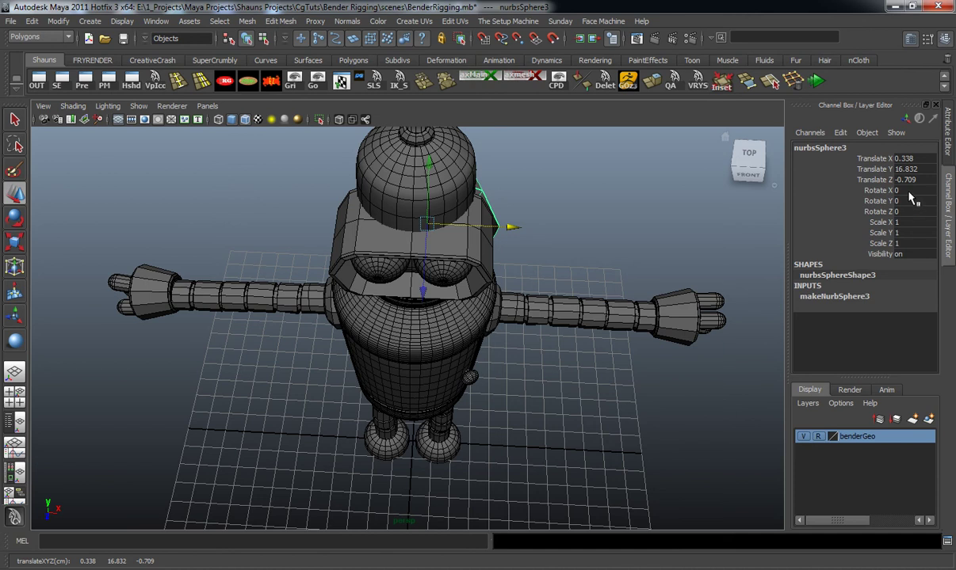
# - Set the second sphere's rotation to -90 on Y and 90 on X
pyautogui.doubleClick(904, 201)
pyautogui.write('-90')
pyautogui.press('Return')
pyautogui.doubleClick(905, 191)
pyautogui.write('90')
pyautogui.press('Return')
# - Scale the second sphere down uniformly to about 0.554 and display it smoothly
pyautogui.moveTo(404, 293); pyautogui.dragTo(351, 334)
pyautogui.press('r')
pyautogui.press('3')
pyautogui.scroll(5, 378, 333)
pyautogui.keyDown('alt'); pyautogui.moveTo(391, 325); pyautogui.dragTo(428, 342, button='middle'); pyautogui.keyUp('alt')
# - Move the second sphere in front of the robot's right eye, to about X -1.01, Y 18.195, Z 2.588
pyautogui.press('w')
pyautogui.moveTo(541, 360); pyautogui.dragTo(565, 363)
pyautogui.moveTo(330, 297); pyautogui.dragTo(315, 270)
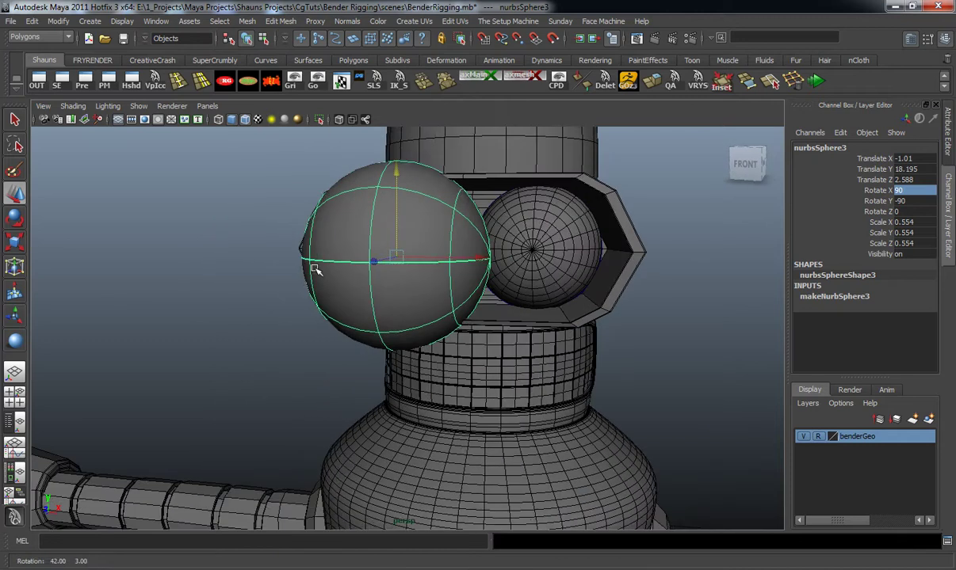
# - Select the first eyelid sphere at the edge of the left eyeball to read its scale values
pyautogui.keyDown('alt'); pyautogui.moveTo(485, 261); pyautogui.dragTo(376, 352, button='middle'); pyautogui.keyUp('alt')
pyautogui.scroll(6, 397, 324)
pyautogui.keyDown('alt'); pyautogui.moveTo(432, 318); pyautogui.dragTo(391, 318); pyautogui.keyUp('alt')
pyautogui.keyDown('alt'); pyautogui.moveTo(511, 319); pyautogui.dragTo(456, 321); pyautogui.keyUp('alt')
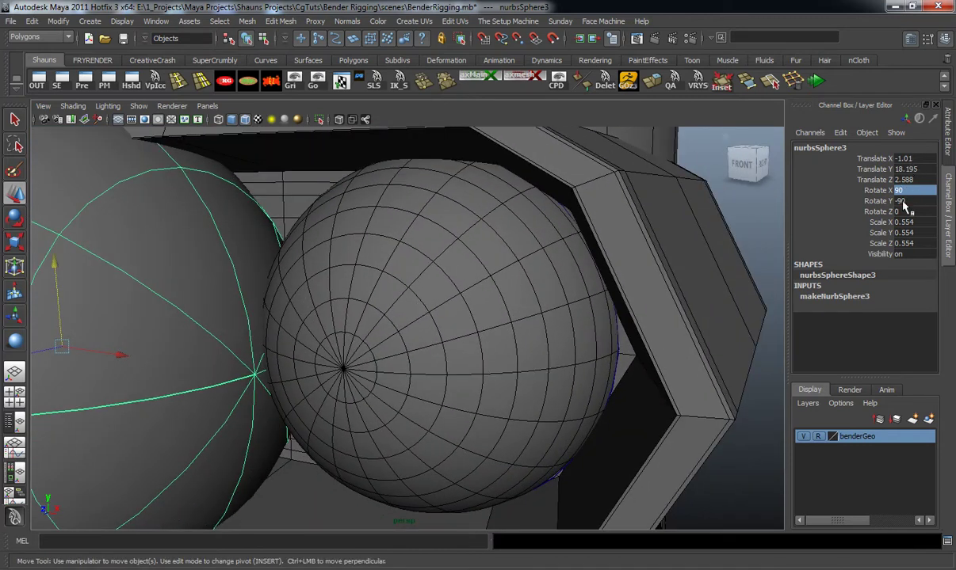
pyautogui.keyDown('alt'); pyautogui.moveTo(559, 439); pyautogui.dragTo(469, 268, button='middle'); pyautogui.keyUp('alt')
pyautogui.keyDown('alt'); pyautogui.moveTo(469, 269); pyautogui.dragTo(506, 329, button='right'); pyautogui.keyUp('alt')
pyautogui.click(600, 348)
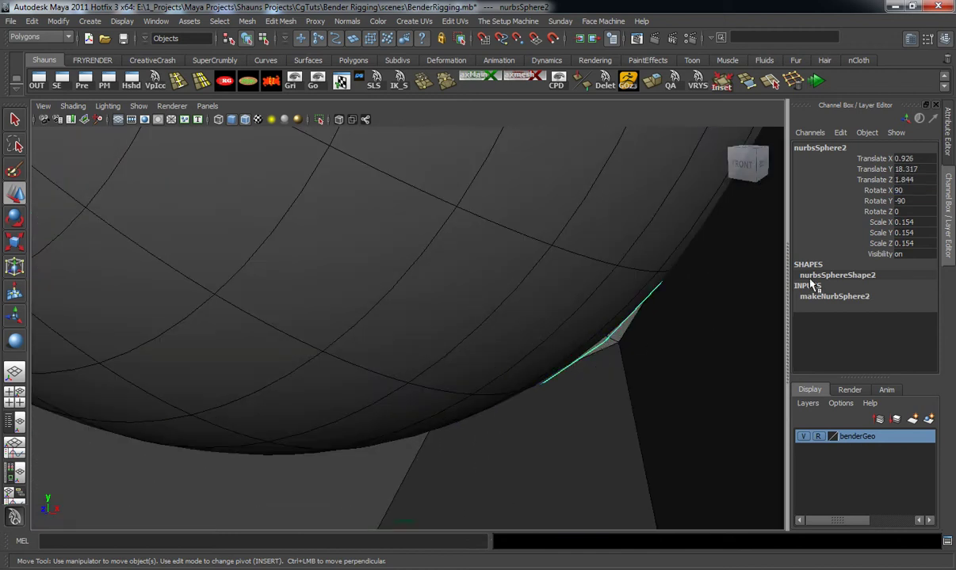
# - Set the second sphere's X, Y and Z scale to 0.154
pyautogui.keyDown('alt'); pyautogui.moveTo(444, 305); pyautogui.dragTo(333, 258, button='right'); pyautogui.keyUp('alt')
pyautogui.keyDown('alt'); pyautogui.moveTo(357, 277); pyautogui.dragTo(567, 323, button='middle'); pyautogui.keyUp('alt')
pyautogui.click(362, 294)
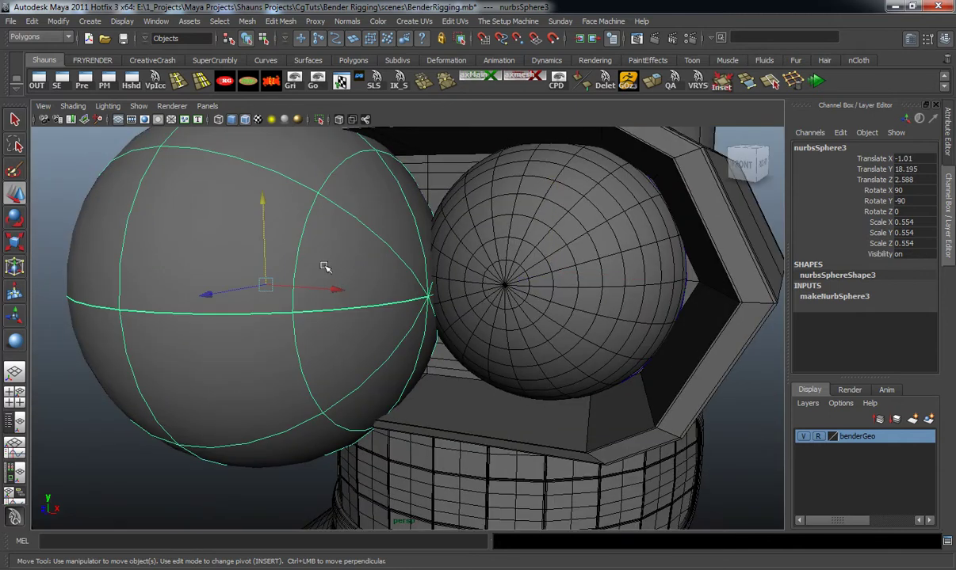
pyautogui.moveTo(917, 225); pyautogui.dragTo(917, 246)
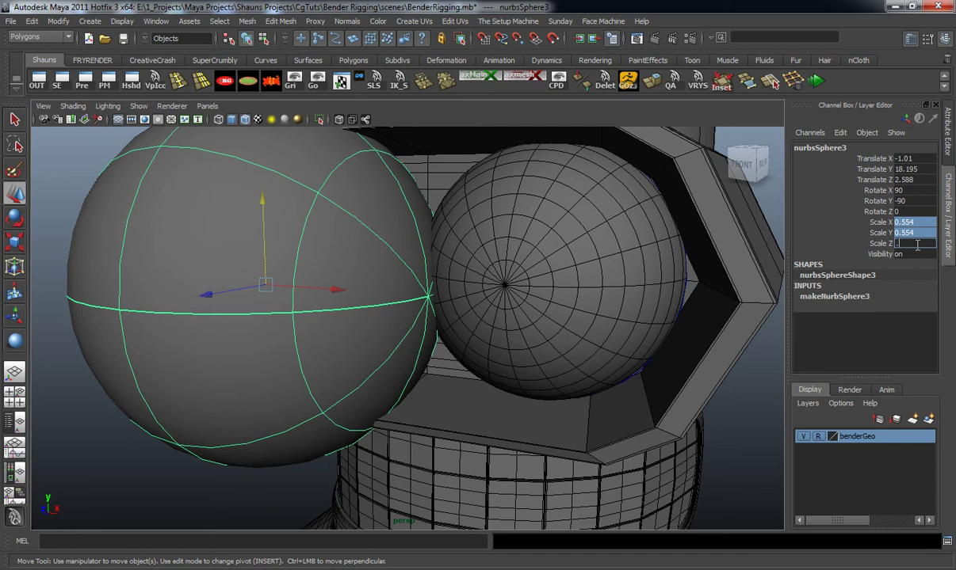
pyautogui.write('.154')
pyautogui.press('Return')
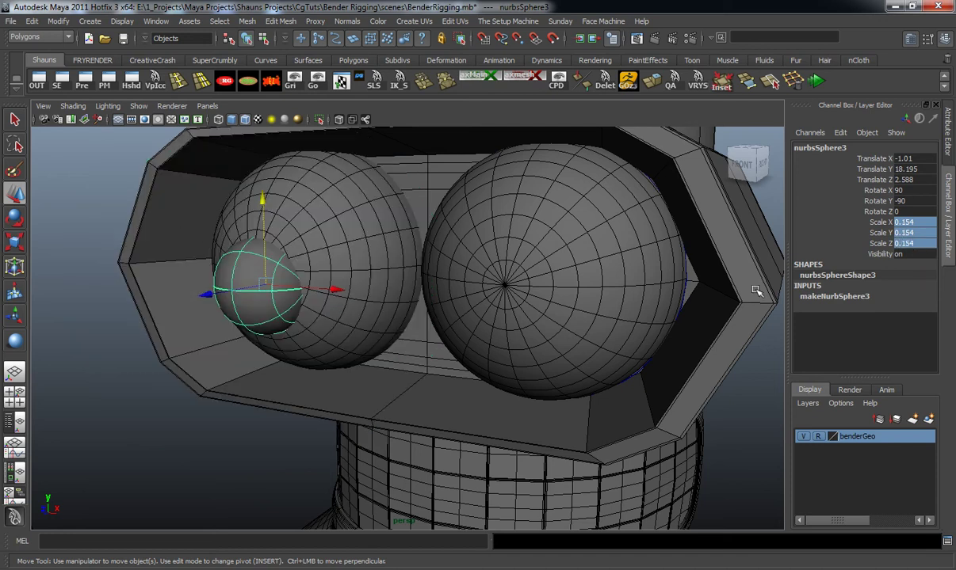
# - Scale the second sphere up uniformly to about 0.338 and move it back toward the right eyeball, to about Z 2.056
pyautogui.keyDown('alt'); pyautogui.moveTo(530, 274); pyautogui.dragTo(525, 294); pyautogui.keyUp('alt')
pyautogui.press('r')
pyautogui.moveTo(389, 278); pyautogui.dragTo(509, 302)
pyautogui.keyDown('alt'); pyautogui.moveTo(448, 293); pyautogui.dragTo(480, 287); pyautogui.keyUp('alt')
pyautogui.keyDown('alt'); pyautogui.moveTo(480, 288); pyautogui.dragTo(570, 305, button='middle'); pyautogui.keyUp('alt')
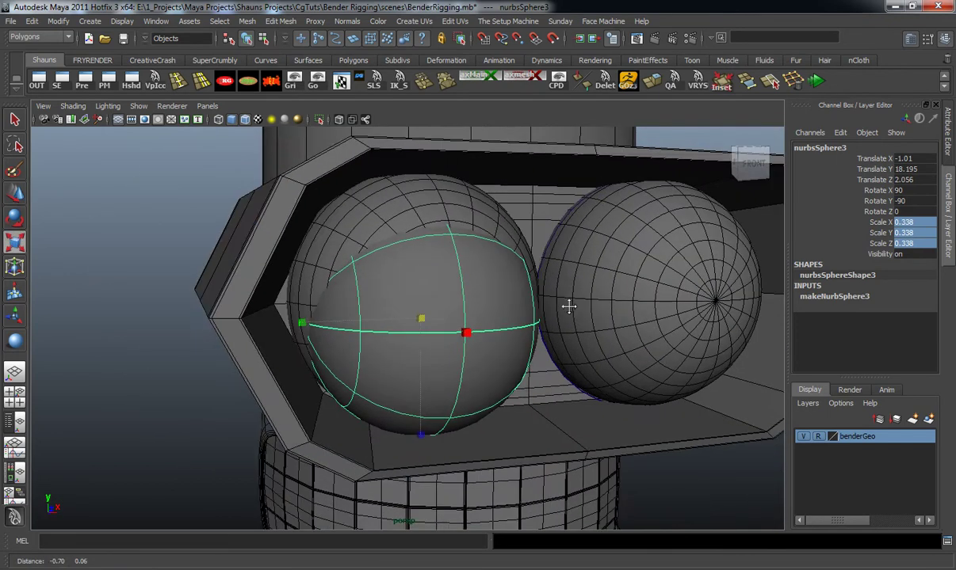
# - Fit the sphere around the right eyeball at about X -0.994, Y 18.325, Z 1.826, with a uniform scale of about 0.379
pyautogui.keyDown('alt'); pyautogui.moveTo(570, 305); pyautogui.dragTo(523, 309); pyautogui.keyUp('alt')
pyautogui.keyDown('alt'); pyautogui.moveTo(452, 310); pyautogui.dragTo(480, 315, button='right'); pyautogui.keyUp('alt')
pyautogui.press('w')
pyautogui.moveTo(463, 244); pyautogui.dragTo(474, 271)
pyautogui.press('r')
pyautogui.moveTo(378, 252); pyautogui.dragTo(411, 259)
pyautogui.keyDown('alt'); pyautogui.moveTo(418, 265); pyautogui.dragTo(390, 279); pyautogui.keyUp('alt')
pyautogui.press('w')
pyautogui.keyDown('alt'); pyautogui.moveTo(408, 283); pyautogui.dragTo(384, 293, button='middle'); pyautogui.keyUp('alt')
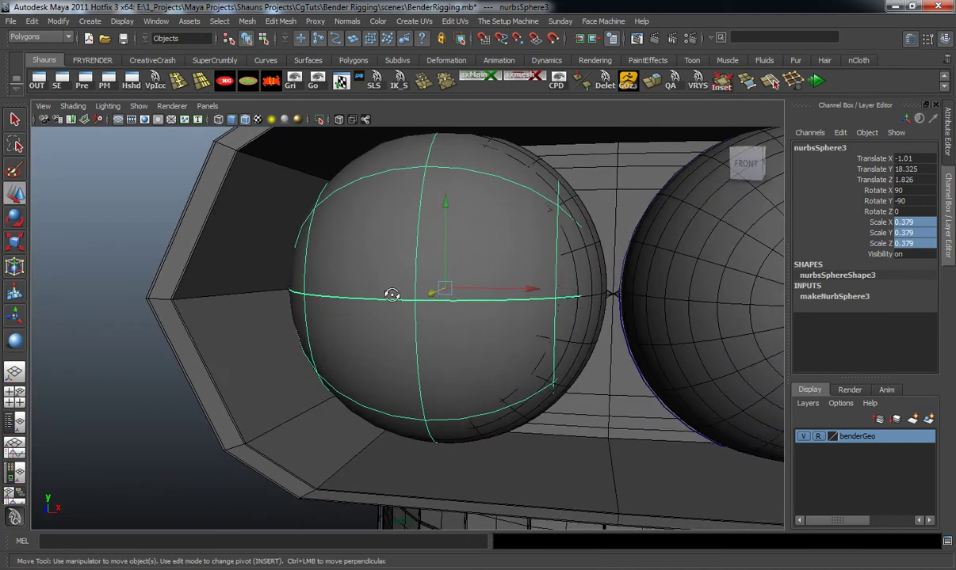
pyautogui.keyDown('alt'); pyautogui.moveTo(384, 292); pyautogui.dragTo(397, 297); pyautogui.keyUp('alt')
pyautogui.moveTo(504, 273); pyautogui.dragTo(586, 289)
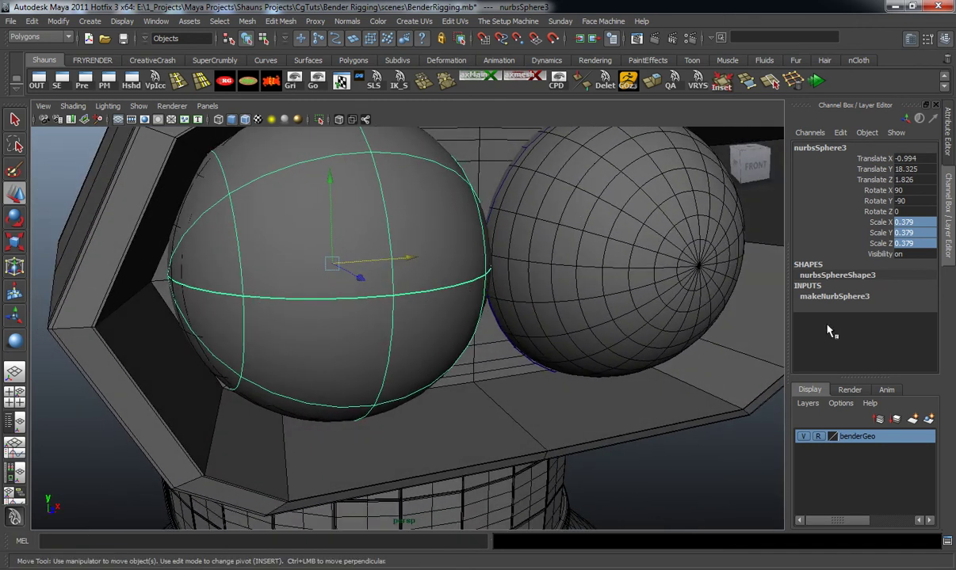
# - Reduce the right eyelid sphere's End Sweep to about 323.331
pyautogui.click(837, 297)
pyautogui.click(868, 314)
pyautogui.moveTo(596, 311); pyautogui.dragTo(546, 315, button='middle')
pyautogui.keyDown('alt'); pyautogui.moveTo(546, 315); pyautogui.dragTo(367, 317); pyautogui.keyUp('alt')
# - Refine the right eyelid sphere's fit by moving it to about Z 1.818 and scaling it uniformly to about 0.381
pyautogui.press('w')
pyautogui.moveTo(317, 259); pyautogui.dragTo(293, 259)
pyautogui.press('r')
pyautogui.keyDown('alt'); pyautogui.moveTo(352, 278); pyautogui.dragTo(237, 272); pyautogui.keyUp('alt')
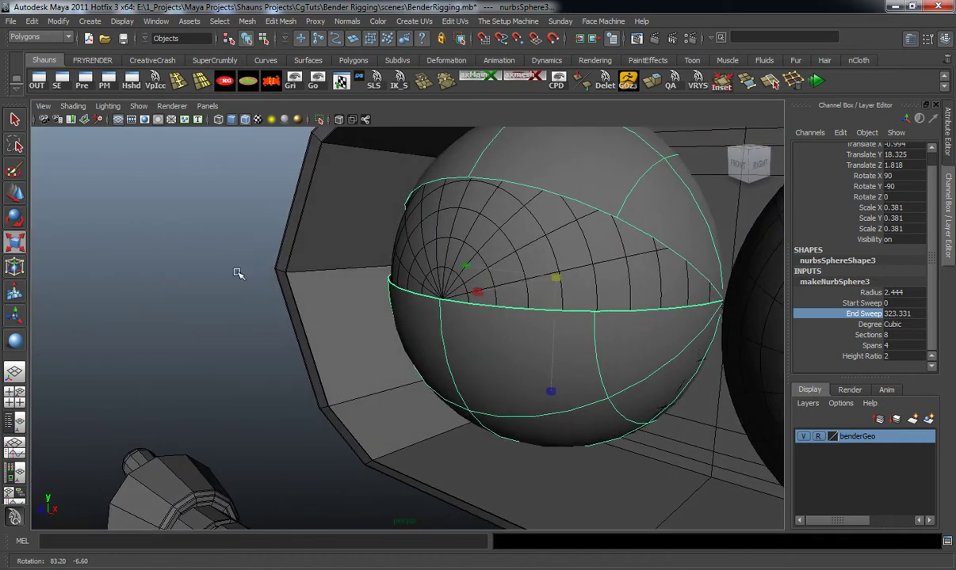
pyautogui.moveTo(723, 326)
pyautogui.mouseDown(button='middle')
pyautogui.moveTo(702, 332)
pyautogui.moveTo(710, 332)
pyautogui.mouseUp(button='middle')
pyautogui.hotkey('ctrl', 'z')
# - Raise the right eyelid sphere's Start Sweep to about 85.944
pyautogui.click(866, 304)
pyautogui.moveTo(681, 314); pyautogui.dragTo(718, 318, button='middle')
pyautogui.keyDown('alt'); pyautogui.moveTo(717, 317); pyautogui.dragTo(503, 326); pyautogui.keyUp('alt')
pyautogui.moveTo(502, 327); pyautogui.dragTo(516, 327, button='middle')
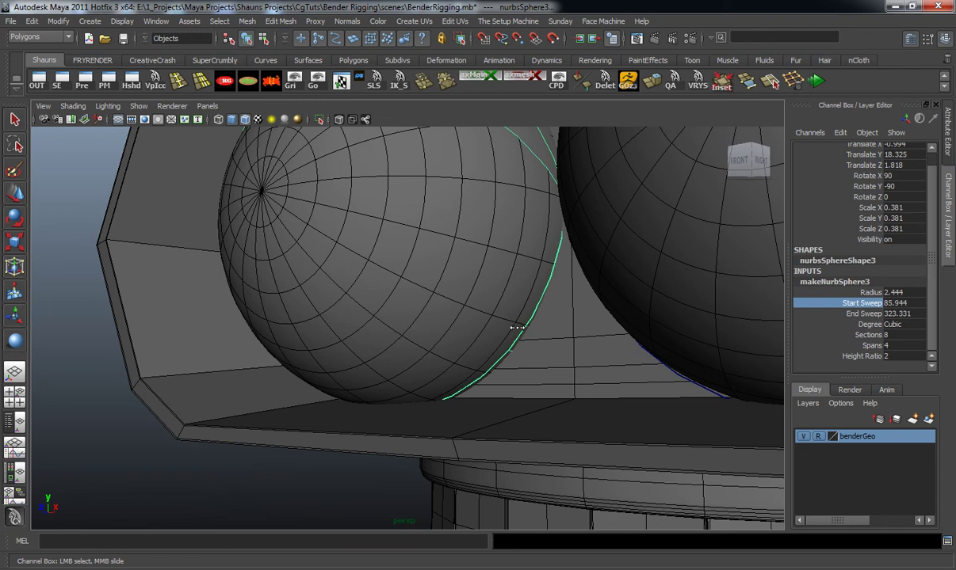
# - Lower the right eyelid sphere's End Sweep to about 276.348 and clear the selection
pyautogui.keyDown('alt'); pyautogui.moveTo(528, 265); pyautogui.dragTo(590, 383); pyautogui.keyUp('alt')
pyautogui.click(875, 315)
pyautogui.moveTo(618, 310); pyautogui.dragTo(596, 314, button='middle')
pyautogui.keyDown('alt'); pyautogui.moveTo(564, 317); pyautogui.dragTo(501, 300); pyautogui.keyUp('alt')
pyautogui.scroll(-8, 499, 305)
pyautogui.keyDown('alt'); pyautogui.moveTo(493, 330); pyautogui.dragTo(443, 268, button='middle'); pyautogui.keyUp('alt')
pyautogui.click(221, 303)
pyautogui.keyDown('alt'); pyautogui.moveTo(220, 303); pyautogui.dragTo(362, 271); pyautogui.keyUp('alt')
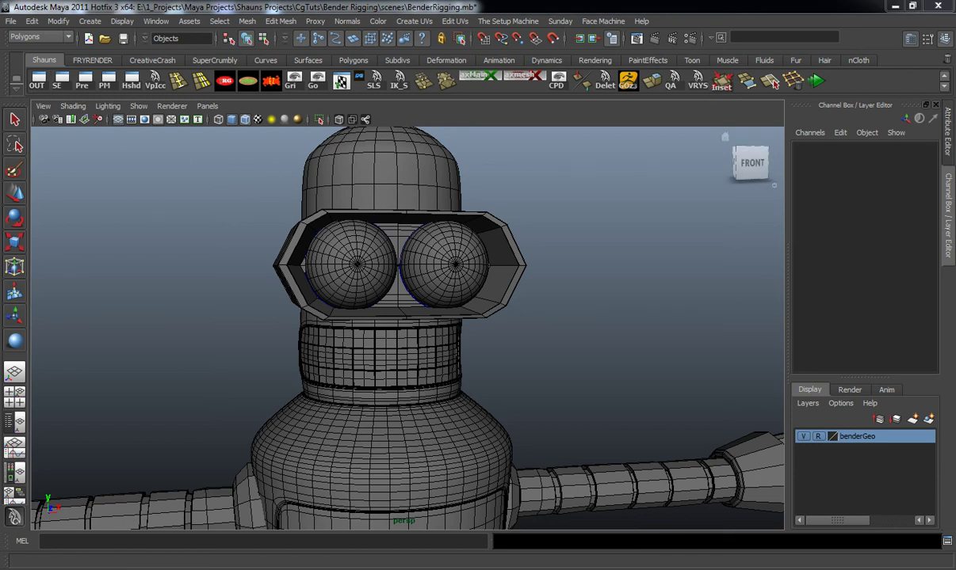
# - Open the Outliner and delete the unneeded nurbsSphere1
pyautogui.click(630, 81)
pyautogui.click(593, 216)
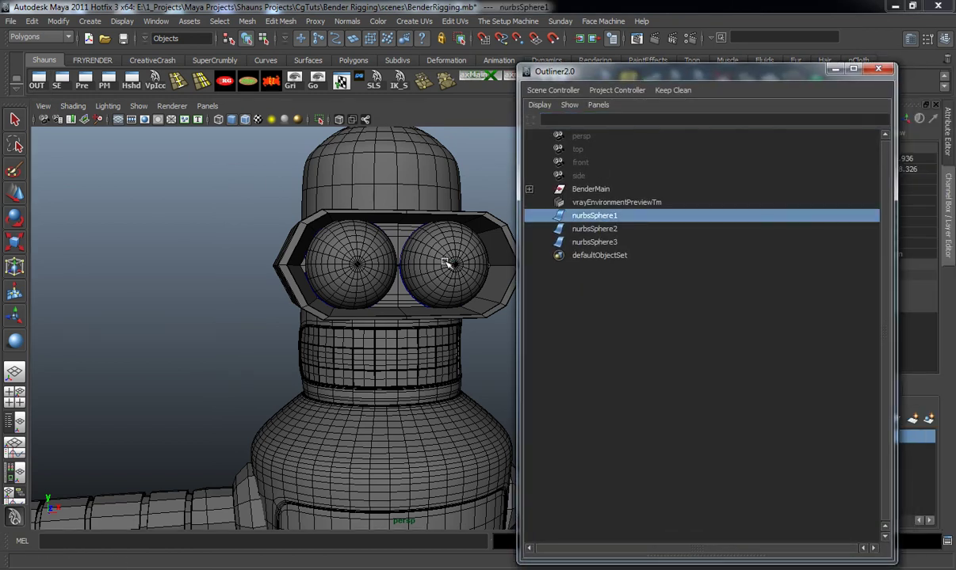
pyautogui.press('w')
pyautogui.keyDown('alt'); pyautogui.moveTo(450, 257); pyautogui.dragTo(458, 289); pyautogui.keyUp('alt')
pyautogui.click(434, 262)
pyautogui.press('Delete')
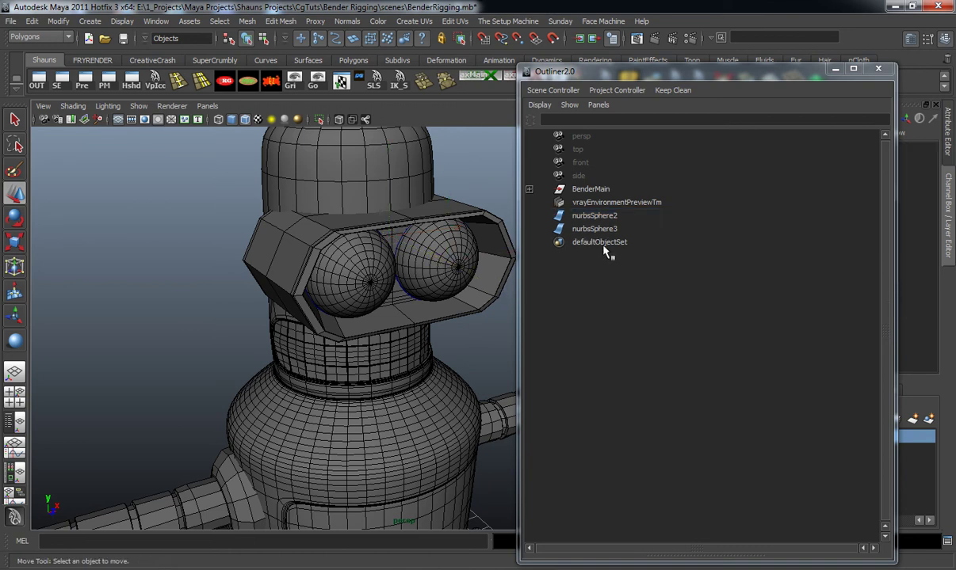
# - Rename nurbsSphere2 as L_Eye_Lid
pyautogui.doubleClick(600, 218)
pyautogui.moveTo(619, 217); pyautogui.dragTo(522, 220)
pyautogui.write('L_Eye')
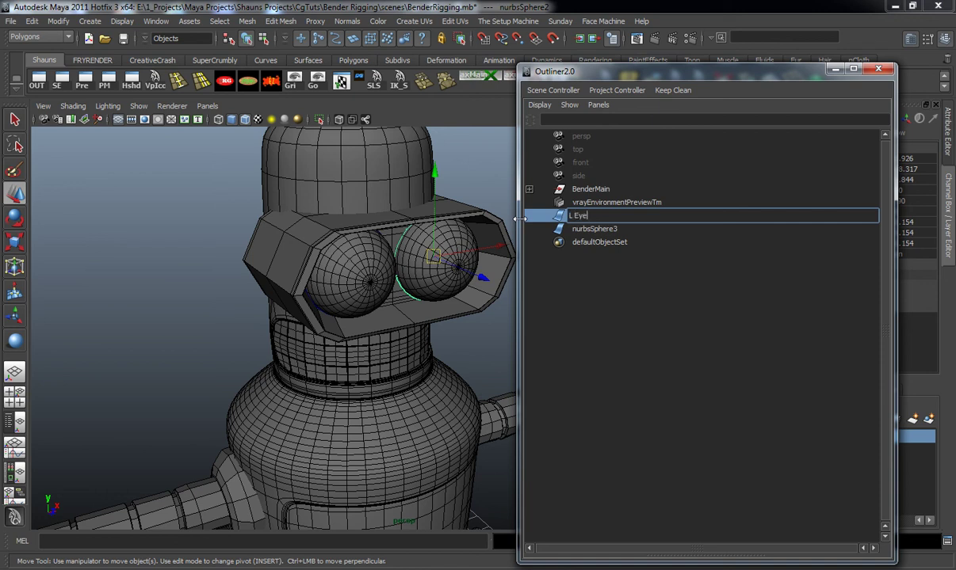
pyautogui.write('_Lid')
pyautogui.press('Return')
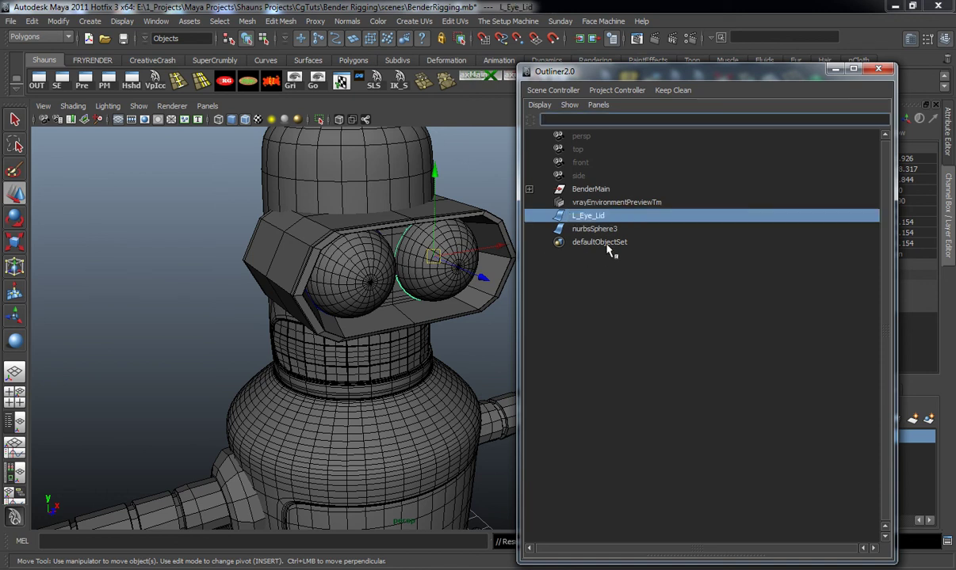
# - Rename nurbsSphere3 as R_Eye_Lid
pyautogui.doubleClick(599, 229)
pyautogui.write('R_Ey')
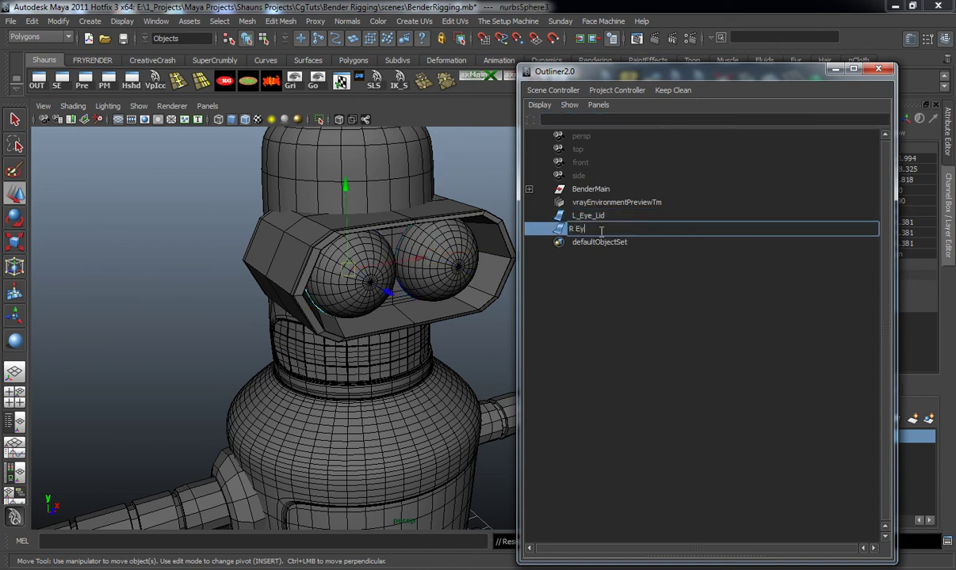
pyautogui.press('Return')
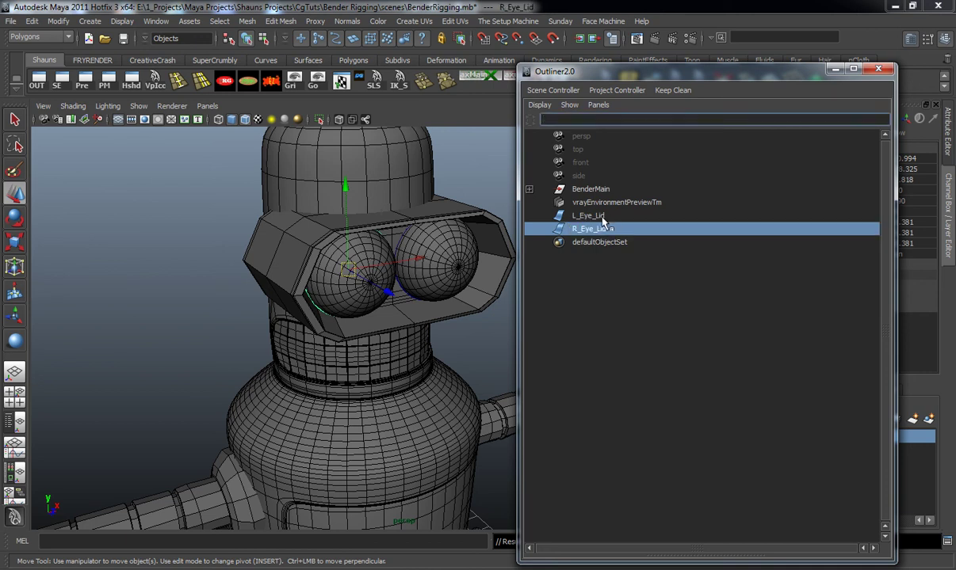
# - Parent L_Eye_Lid and R_Eye_Lid under BenderMain and move the Outliner out of the way
pyautogui.keyDown('ctrl'); pyautogui.click(603, 216); pyautogui.keyUp('ctrl')
pyautogui.moveTo(601, 226); pyautogui.dragTo(590, 191, button='middle')
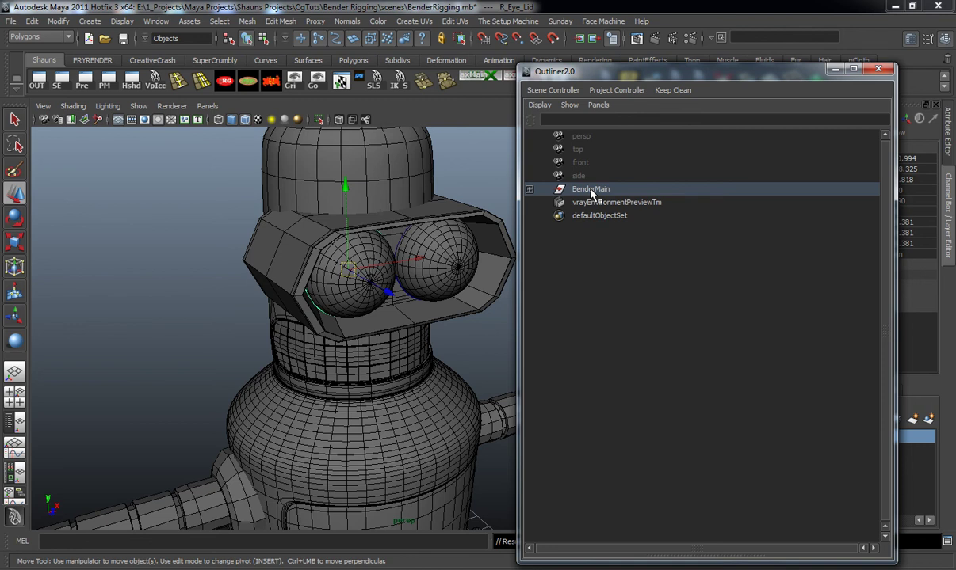
pyautogui.moveTo(690, 73); pyautogui.dragTo(644, 33)
pyautogui.keyDown('alt'); pyautogui.moveTo(343, 287); pyautogui.dragTo(292, 271); pyautogui.keyUp('alt')
pyautogui.moveTo(634, 28); pyautogui.dragTo(955, 35)
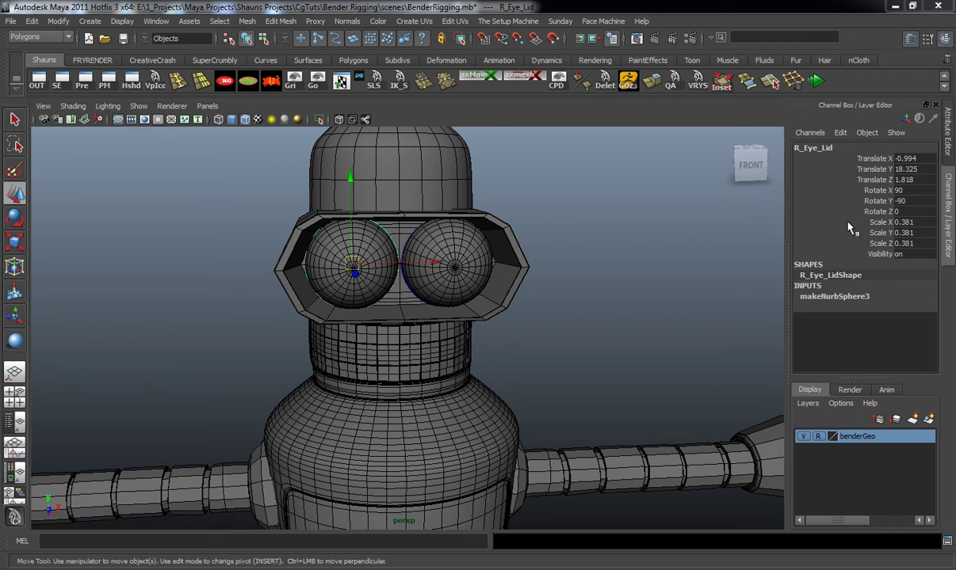
# - Show the right eyelid's sphere creation settings, clear the selection and examine the whole robot from the front
pyautogui.click(836, 296)
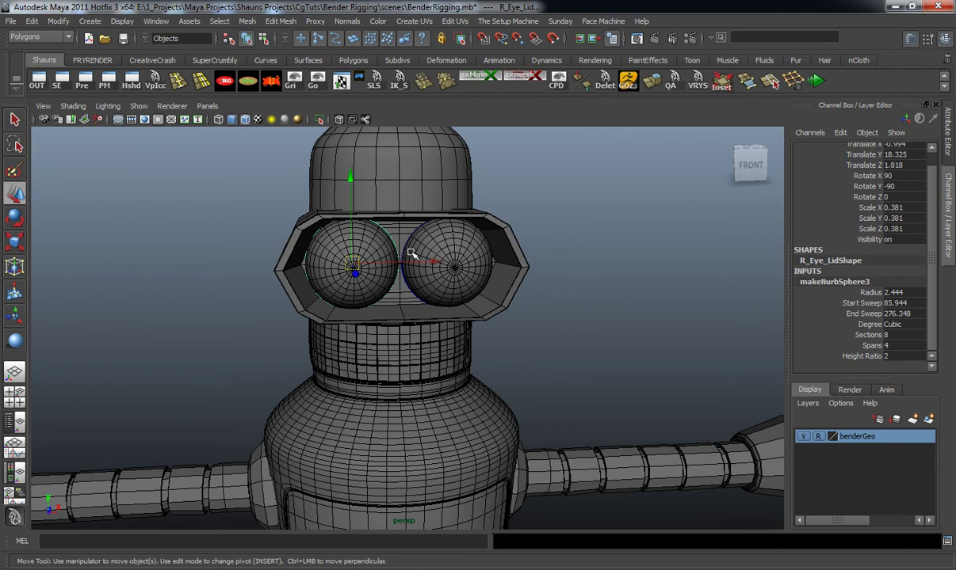
pyautogui.click(623, 338)
pyautogui.press('f')
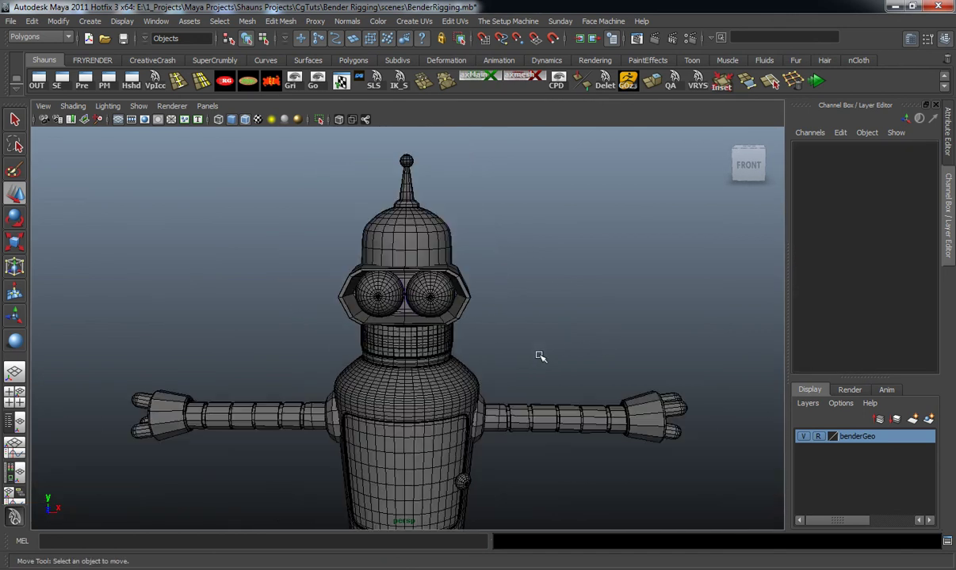
pyautogui.scroll(-5, 436, 321)
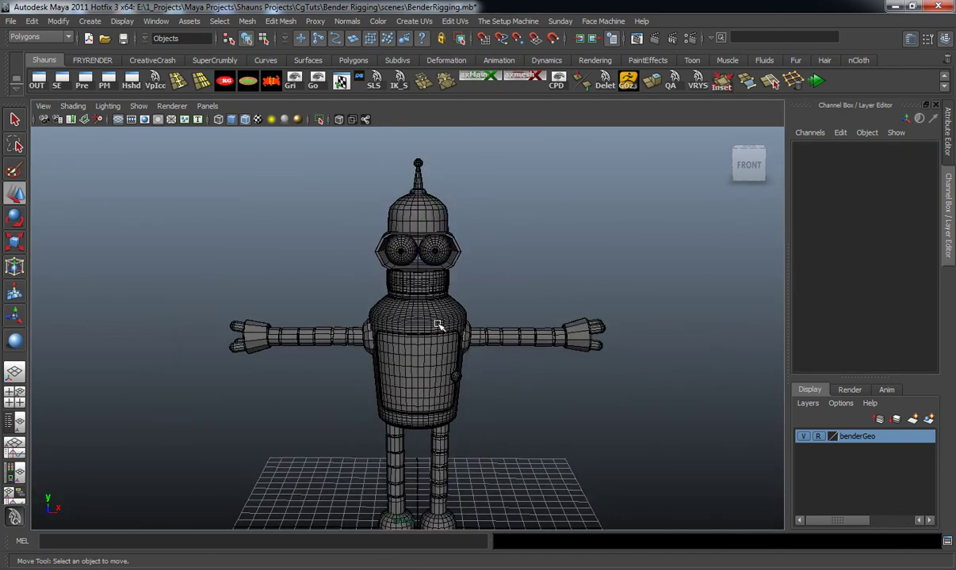
pyautogui.moveTo(358, 309)
pyautogui.keyDown('alt'); pyautogui.mouseDown()
pyautogui.moveTo(416, 316)
pyautogui.moveTo(358, 314)
pyautogui.mouseUp(); pyautogui.keyUp('alt')
pyautogui.keyDown('alt'); pyautogui.moveTo(376, 333); pyautogui.dragTo(387, 314, button='middle'); pyautogui.keyUp('alt')
pyautogui.keyDown('alt'); pyautogui.moveTo(387, 314); pyautogui.dragTo(380, 327); pyautogui.keyUp('alt')
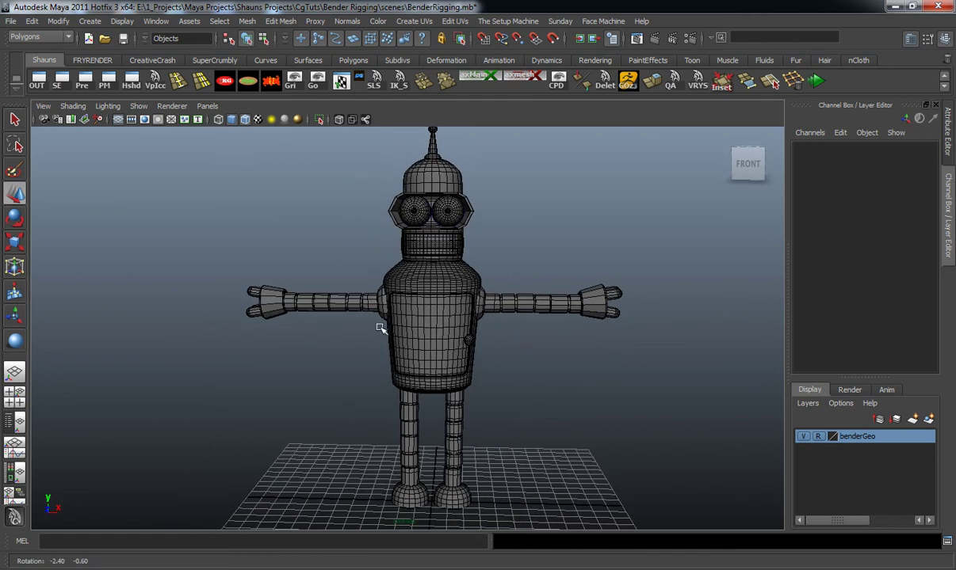
pyautogui.keyDown('alt'); pyautogui.moveTo(418, 275); pyautogui.dragTo(416, 302, button='middle'); pyautogui.keyUp('alt')
pyautogui.keyDown('alt'); pyautogui.moveTo(416, 302); pyautogui.dragTo(421, 302); pyautogui.keyUp('alt')
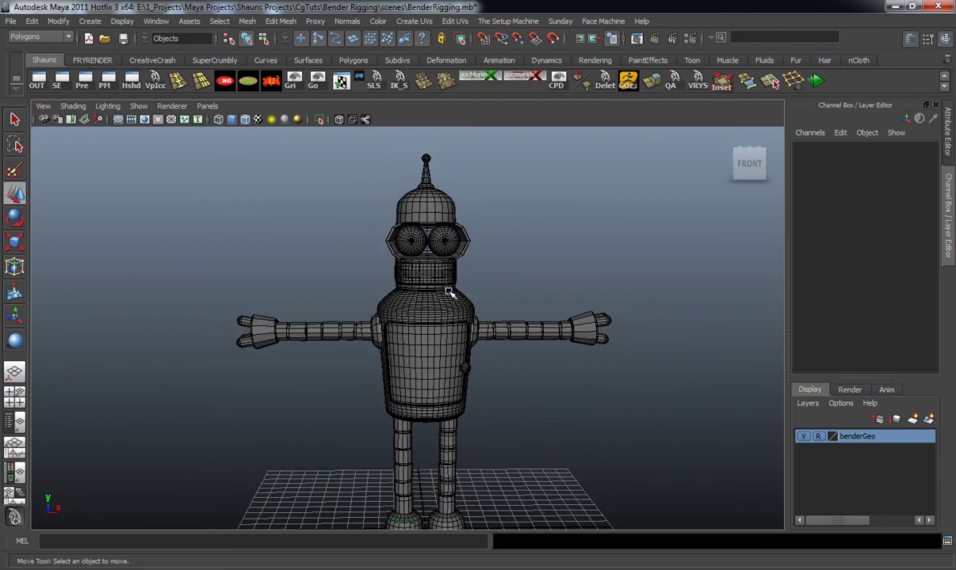